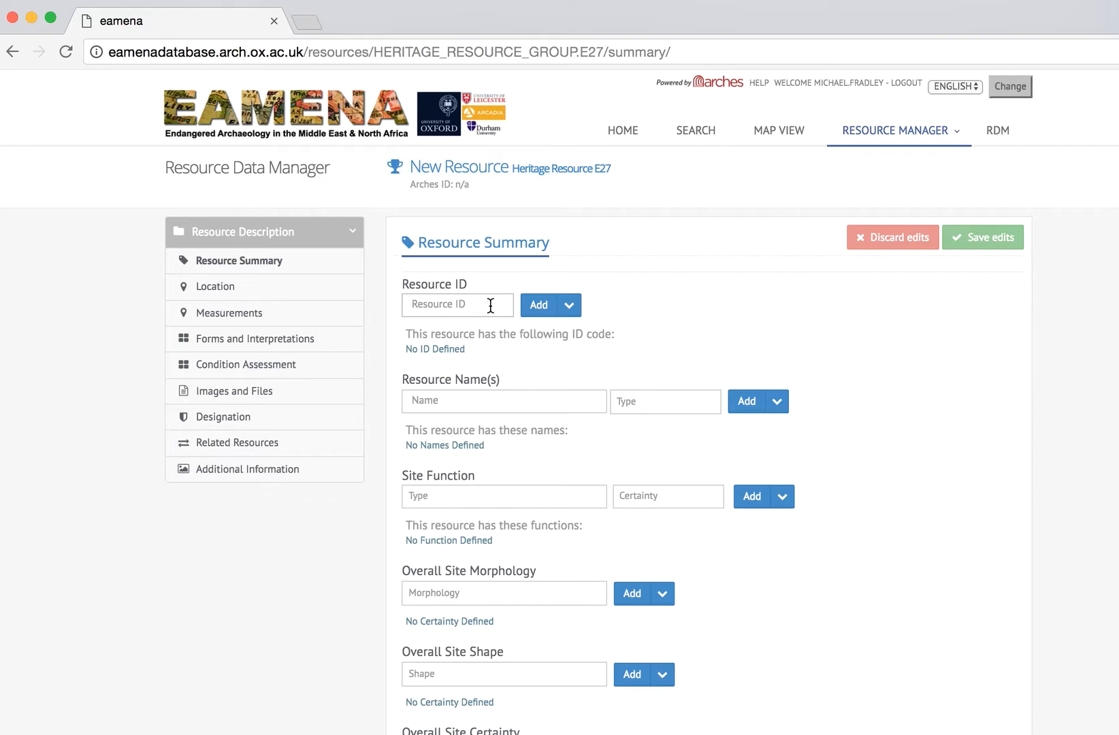
Add E21N32-44_000046 as the ID code of the new heritage resource
text(E21N32-44_000046)
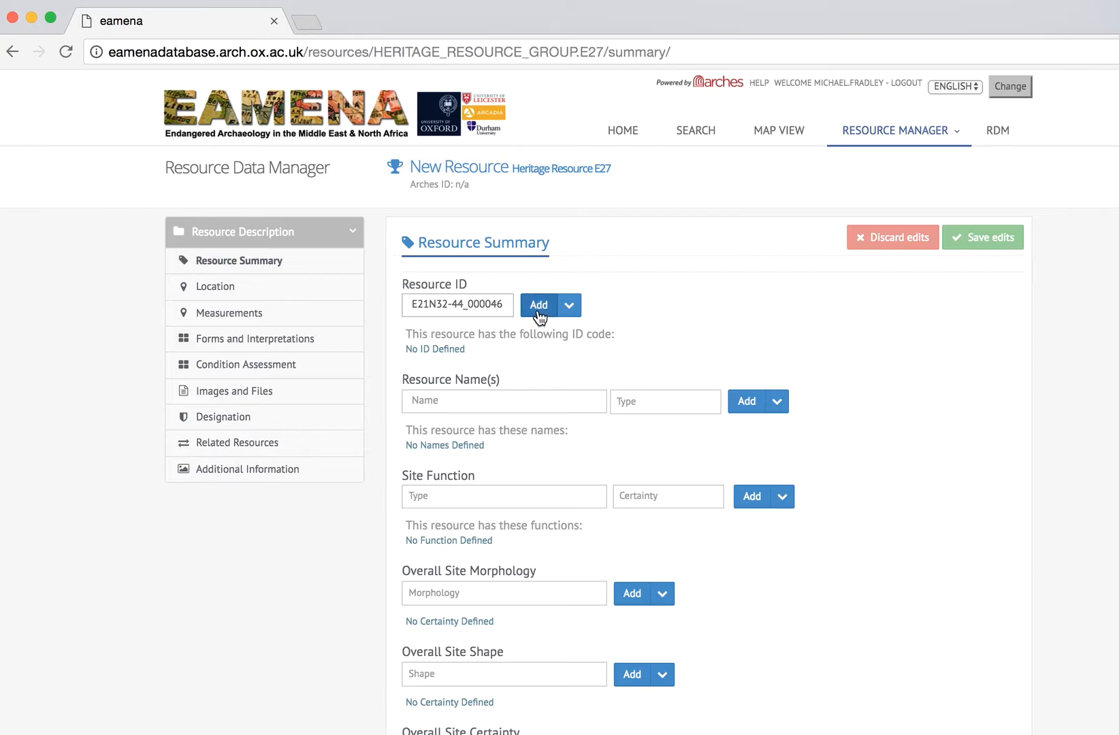
click(571, 310)
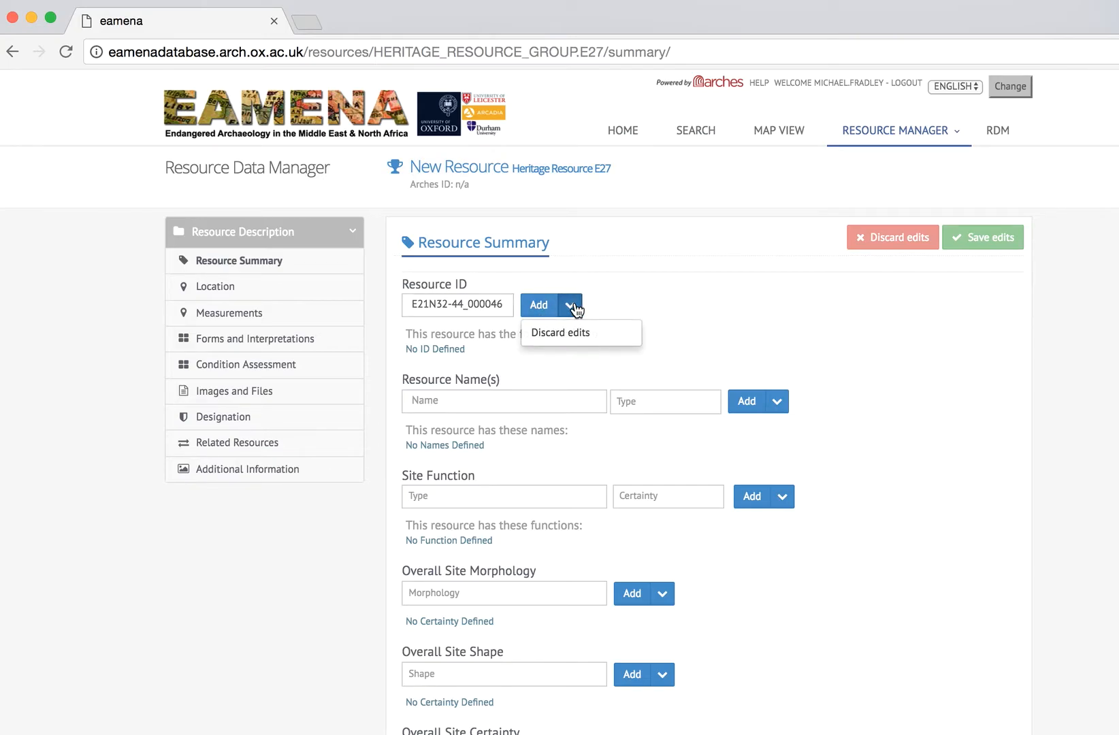
click(571, 310)
click(539, 308)
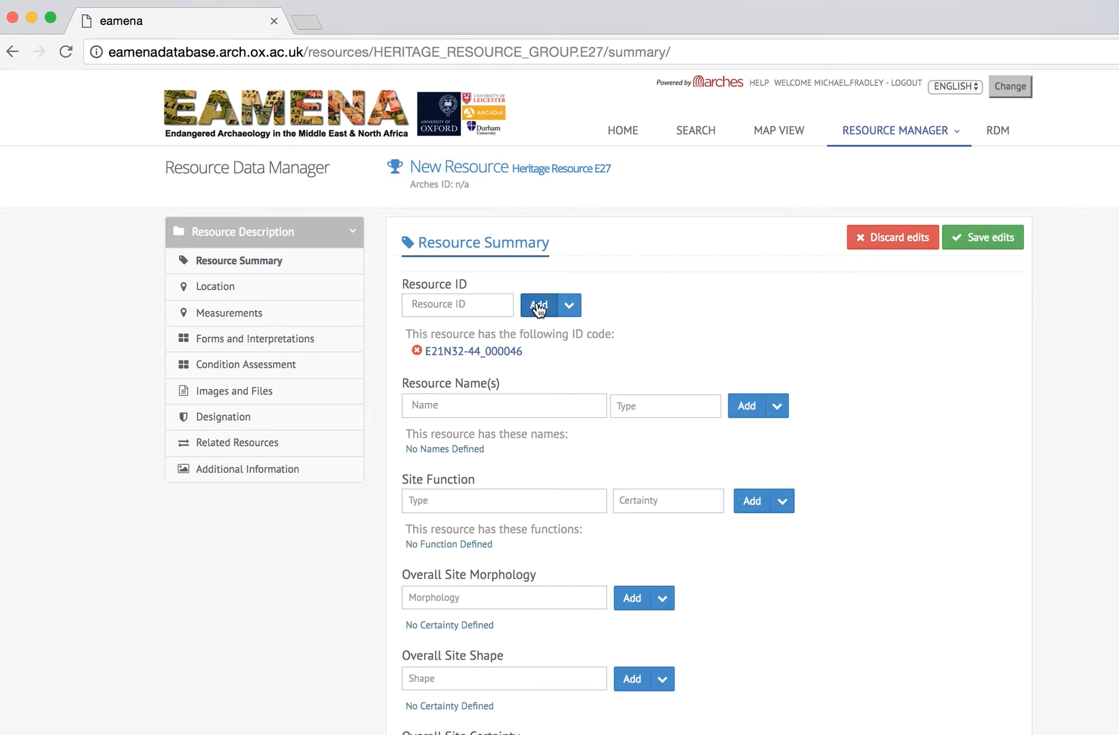
Reopen the added resource ID for editing and add it to the record again
click(474, 352)
click(439, 302)
key(Right)
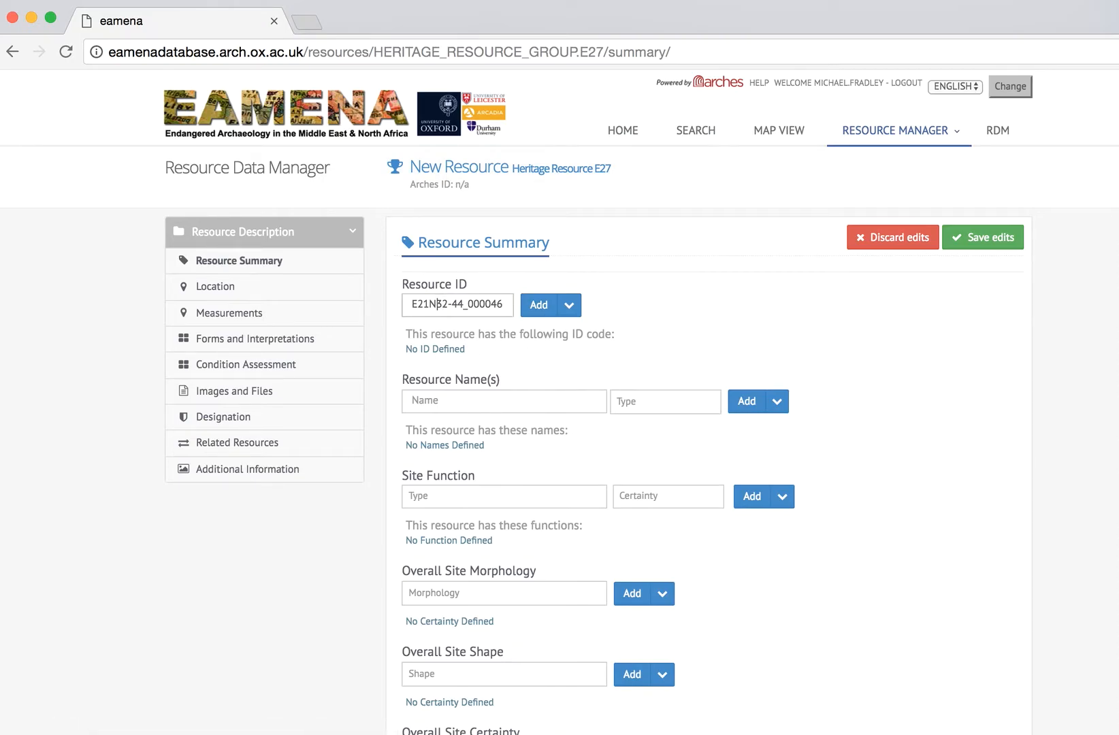
click(542, 308)
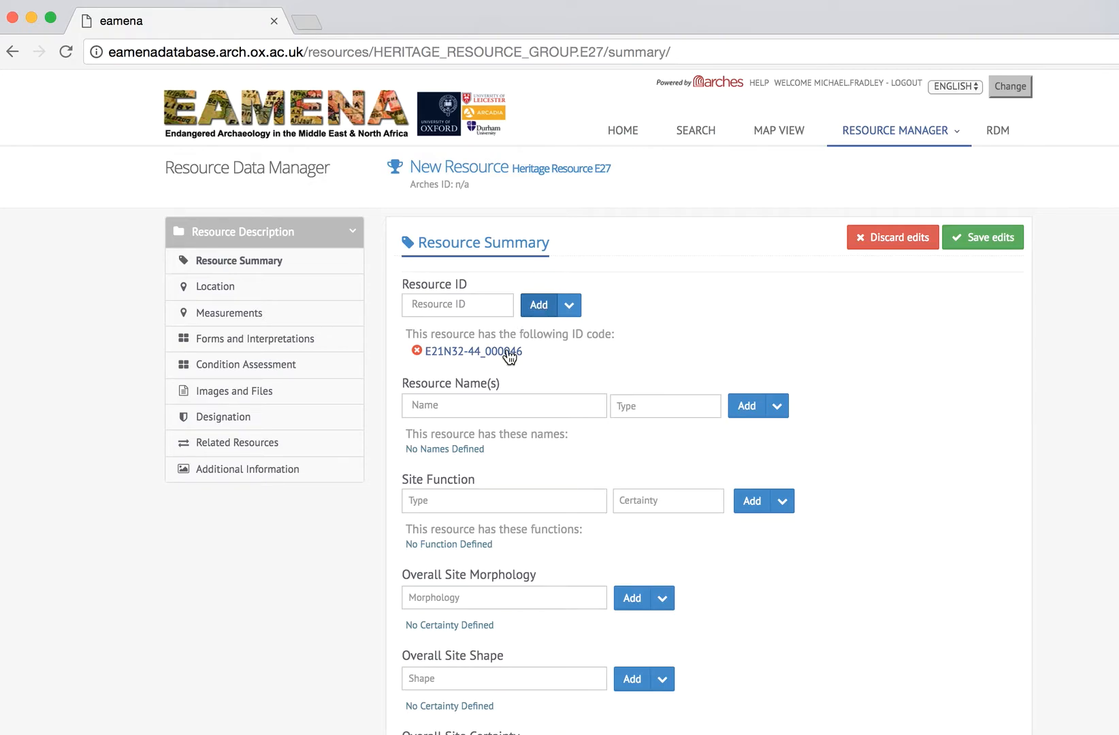
Add the resource name "East necropolis of Cyrene" with the type Toponym
click(506, 402)
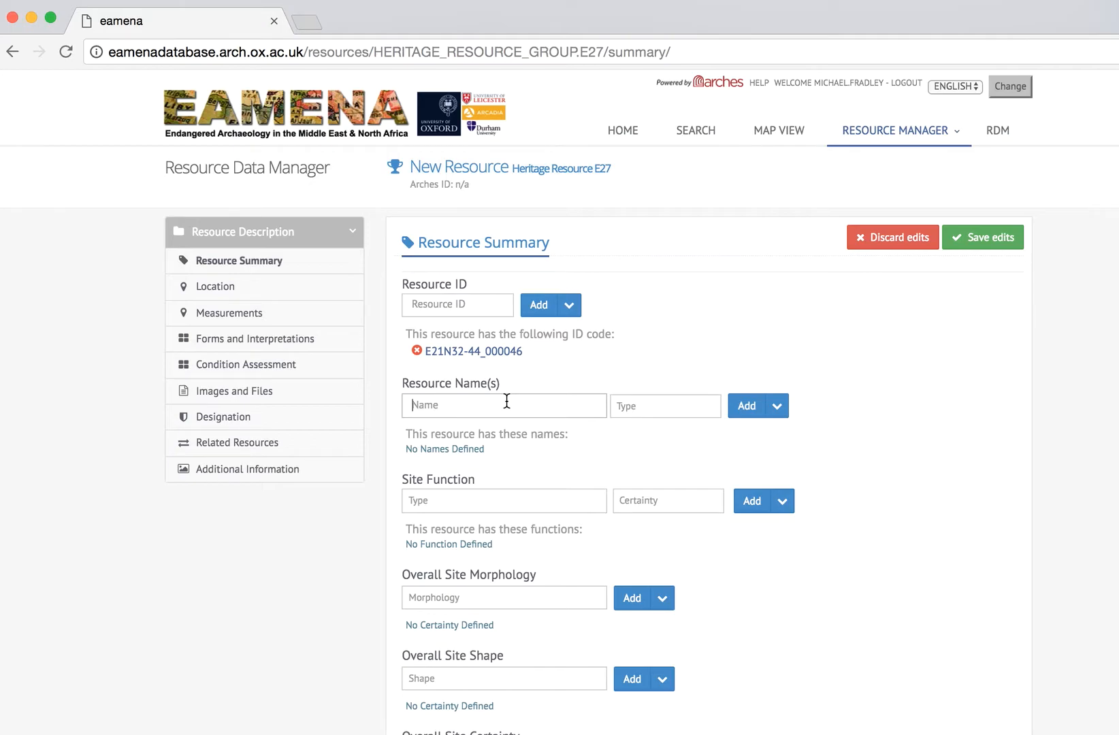
text(East necropolis of Cyrene)
click(675, 406)
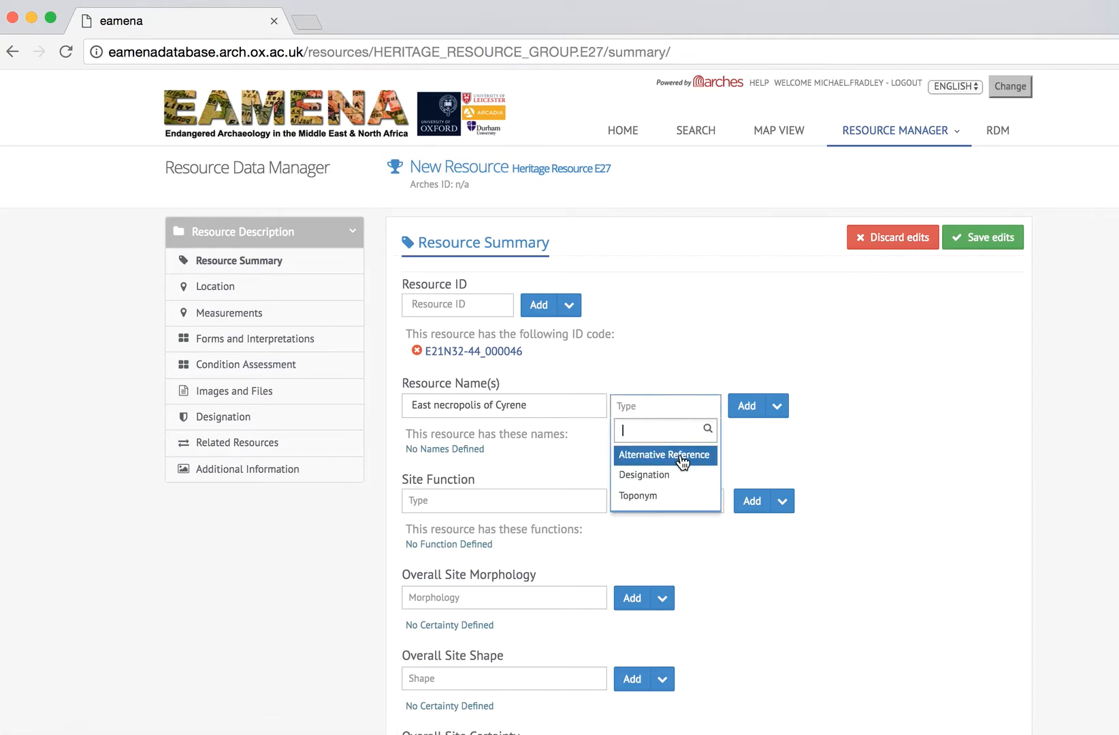
click(643, 498)
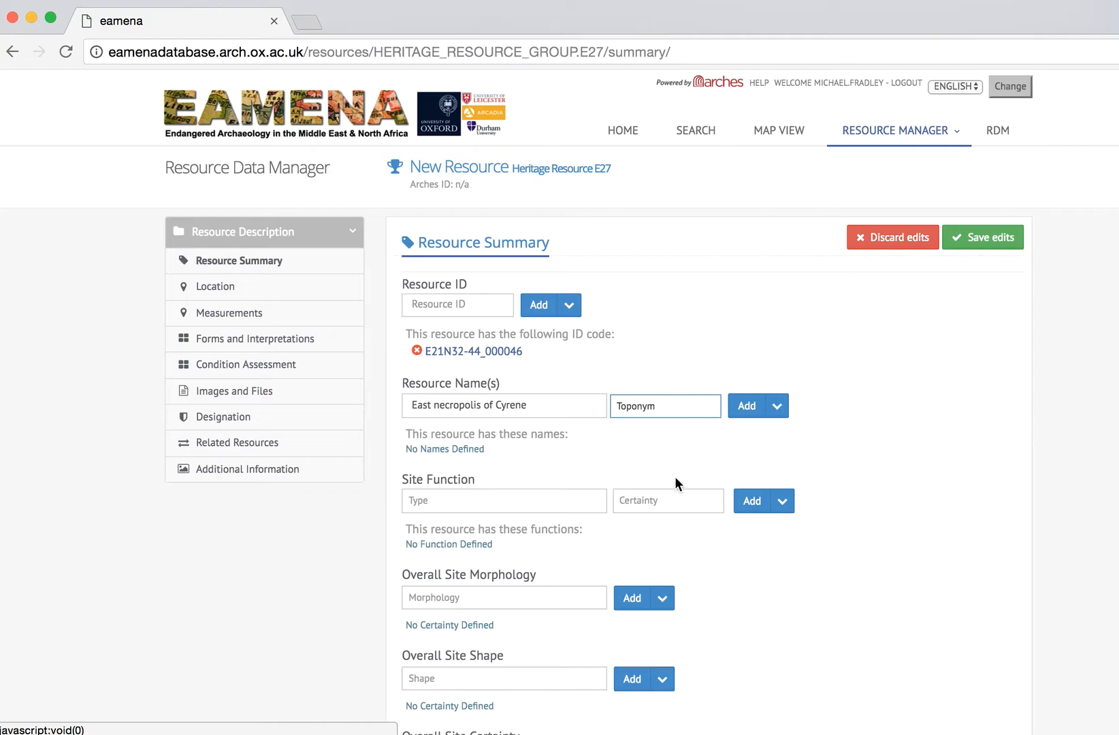
click(747, 407)
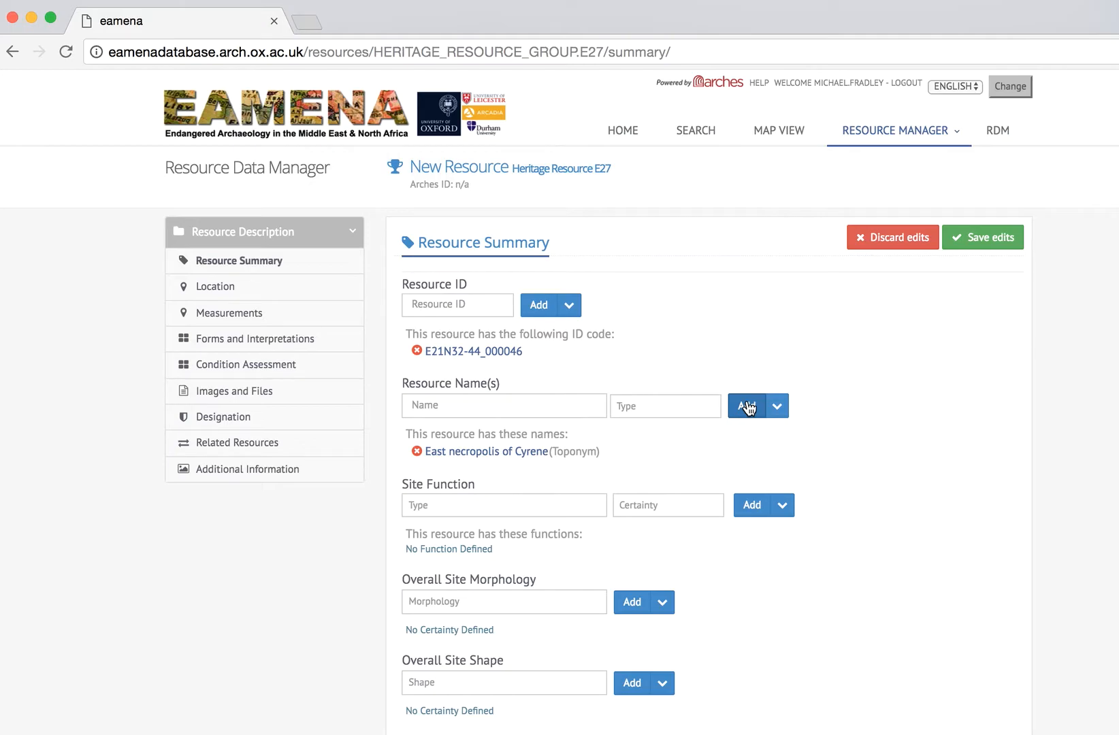
click(532, 451)
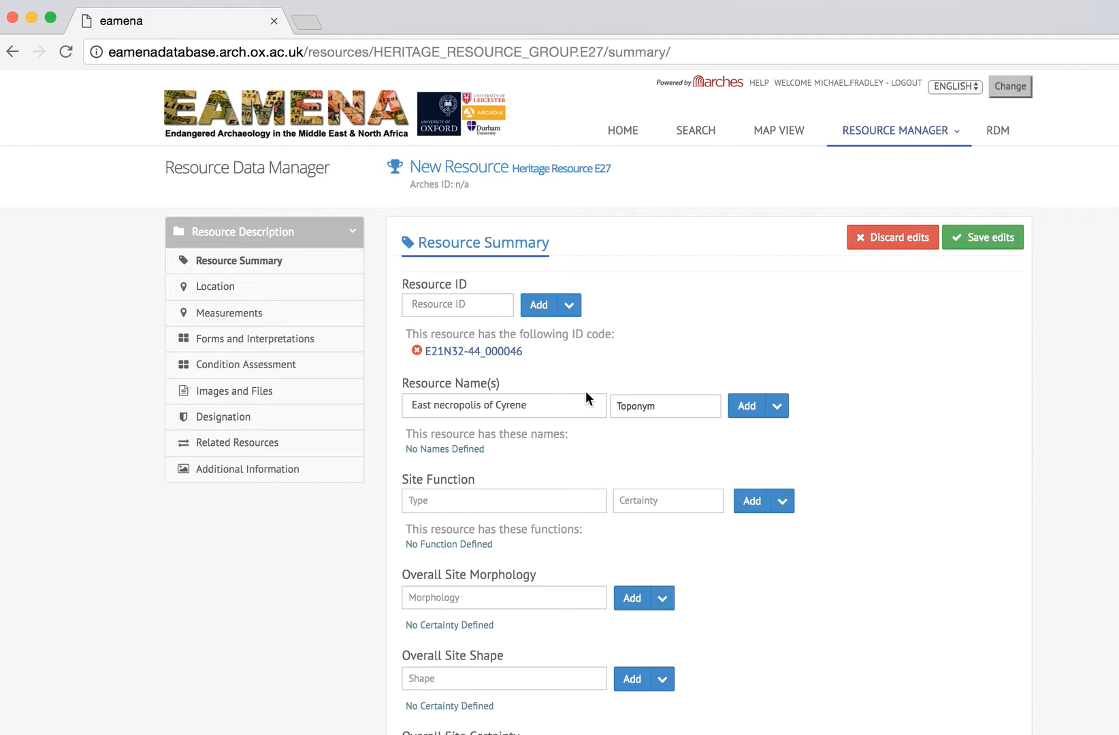
click(745, 407)
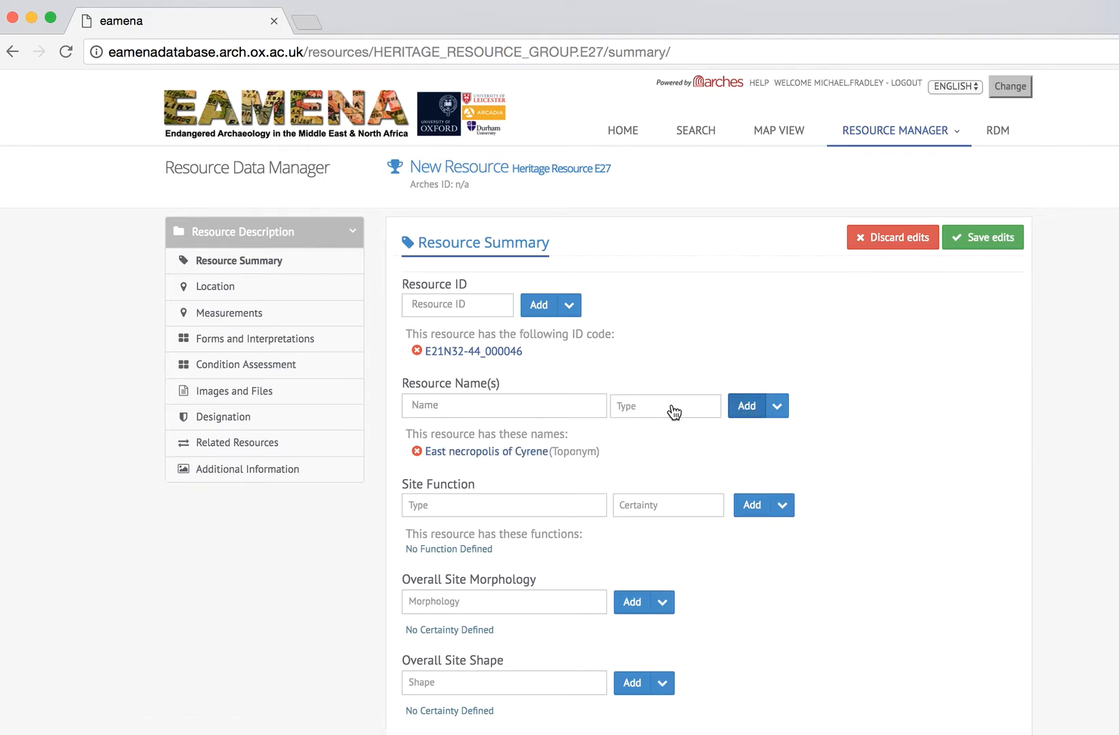
Add a second resource name, "World Heritage List 190", with the type Designation
click(554, 403)
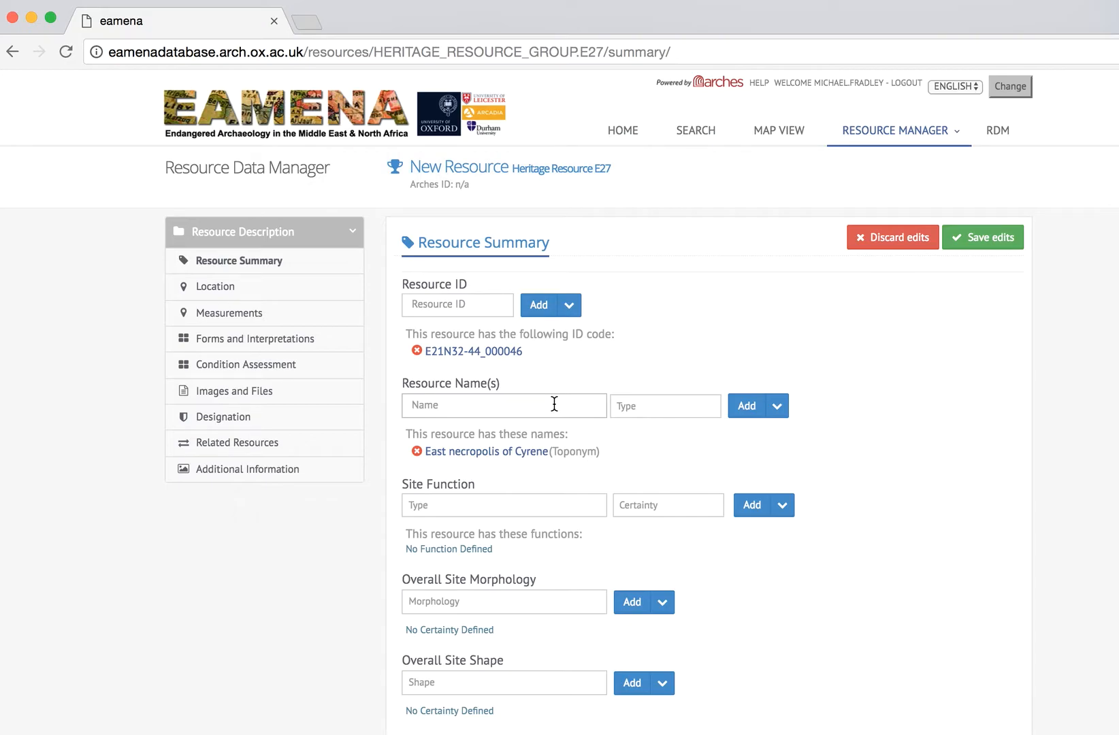
text(World Heritage List 190)
click(657, 406)
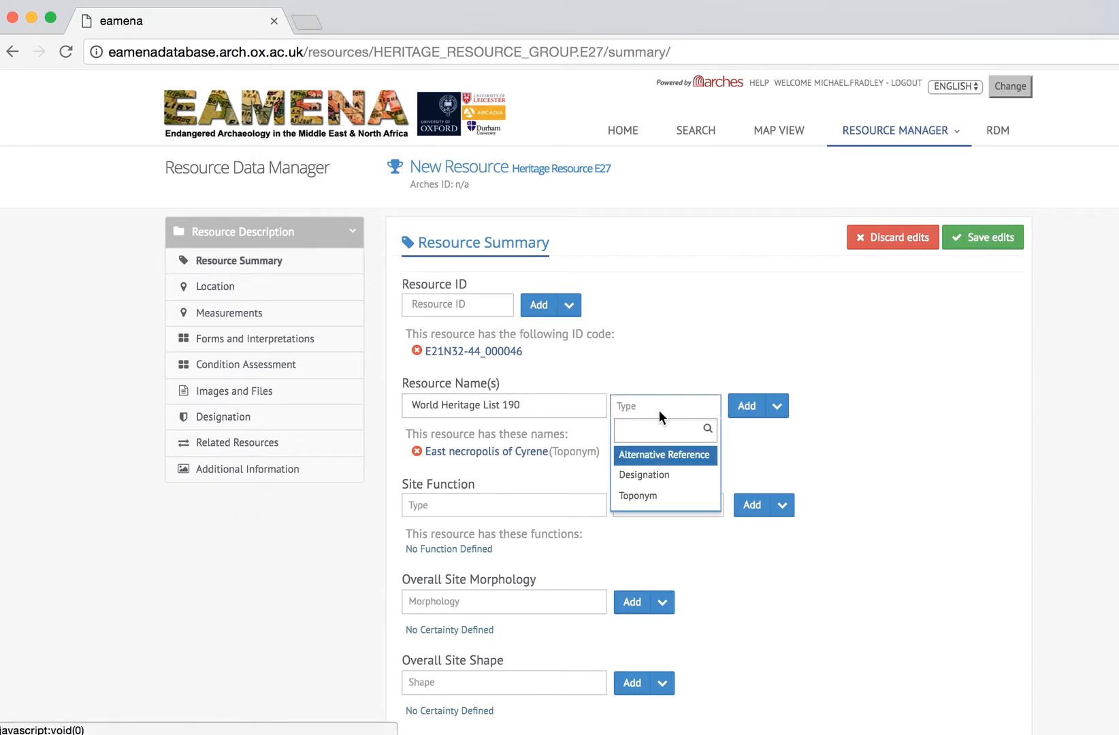
click(667, 477)
click(744, 406)
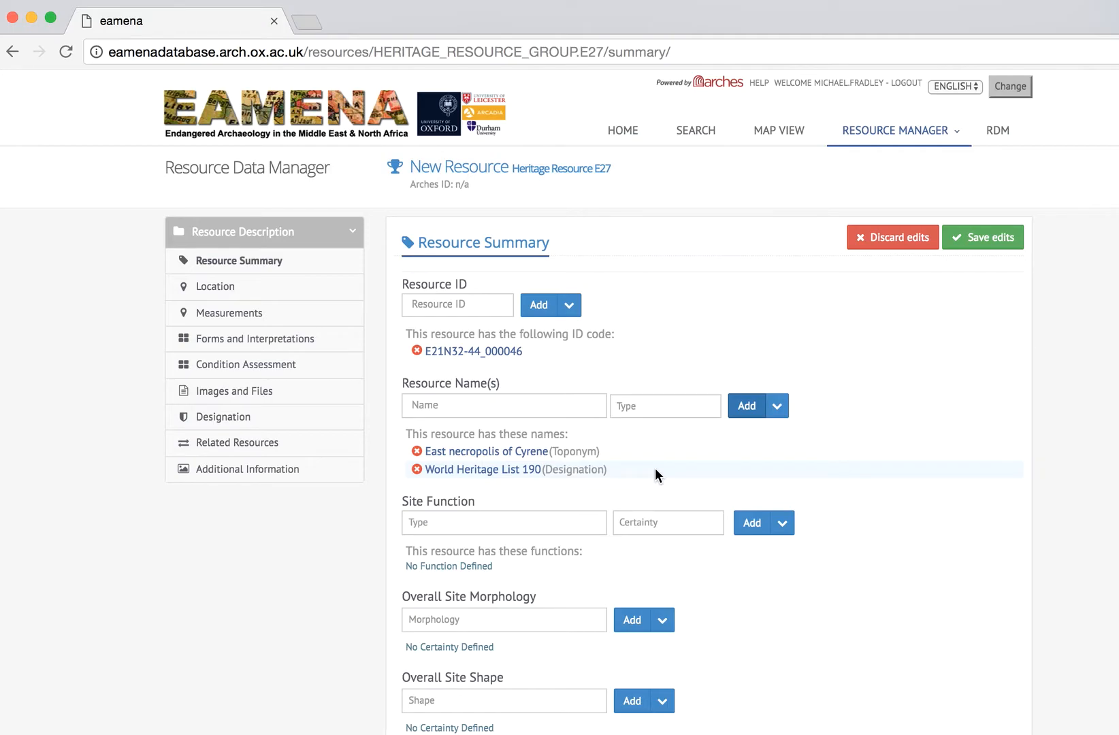
Add the site function Funerary/Memorial with the certainty Definite
click(512, 517)
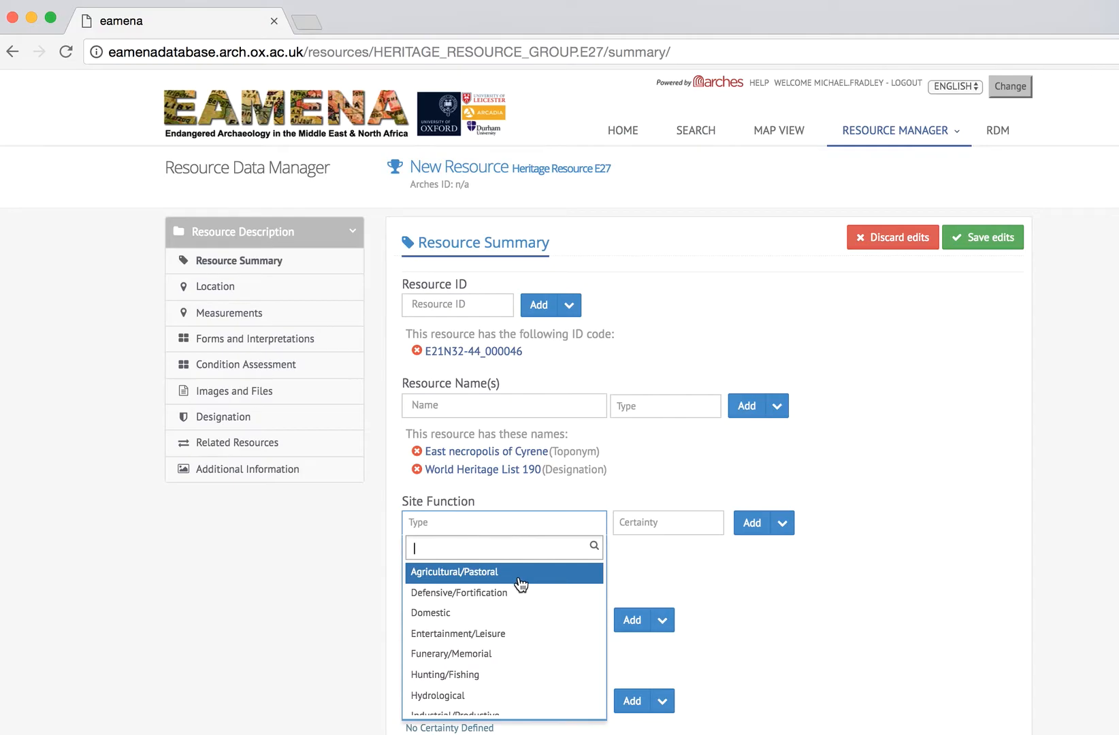
scroll(519, 578, down, 2)
scroll(521, 584, down, 5)
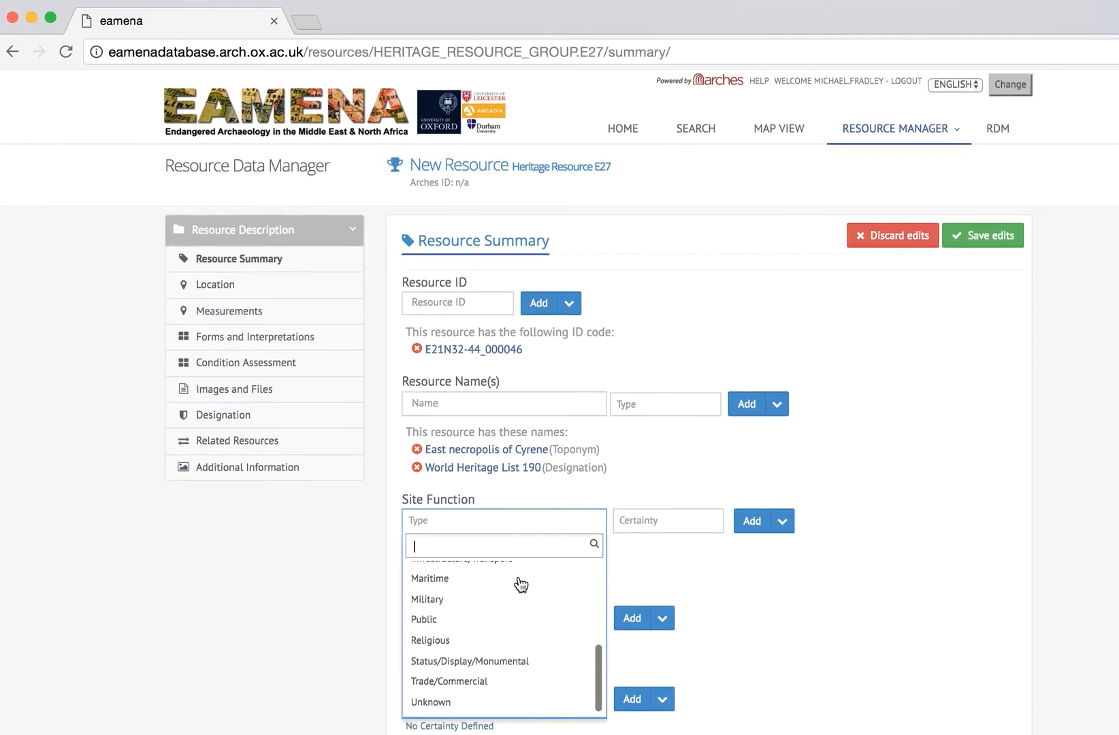
scroll(520, 682, up, 5)
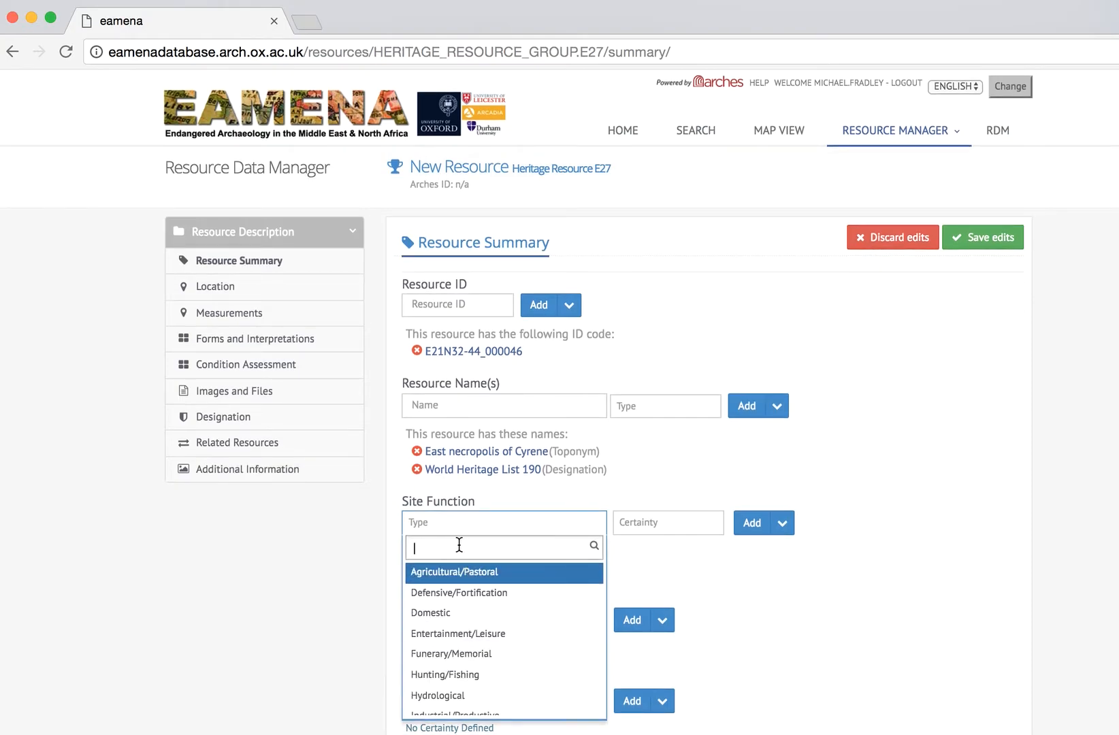
text(fun)
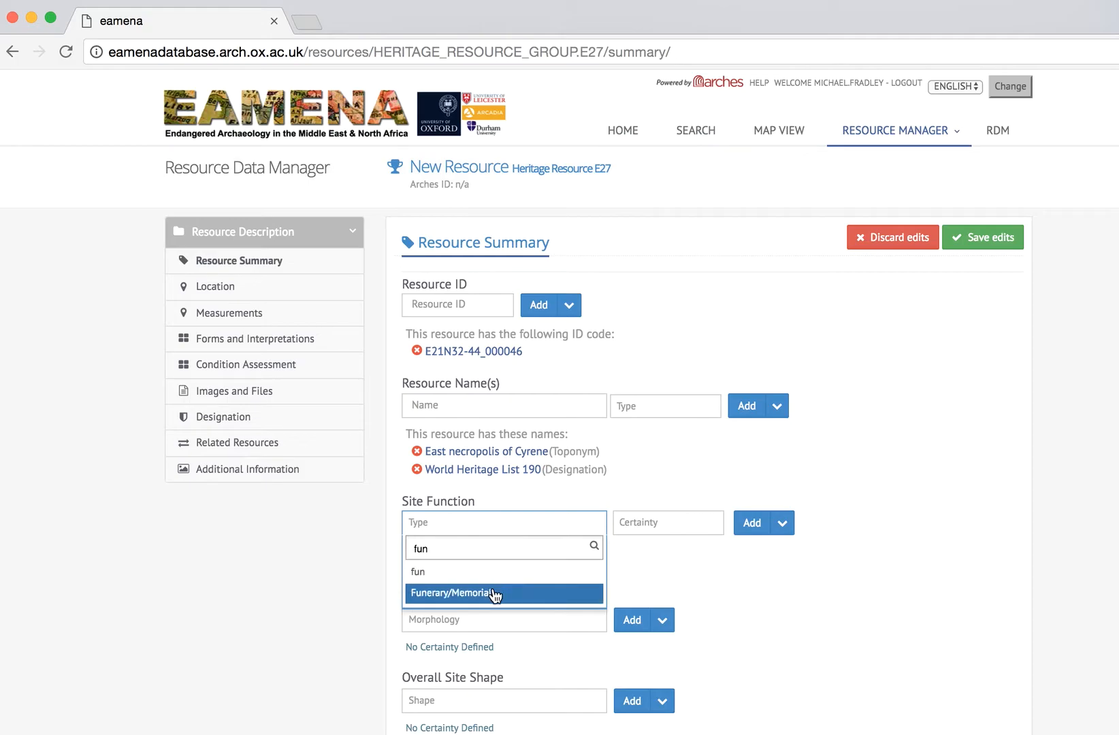
click(495, 594)
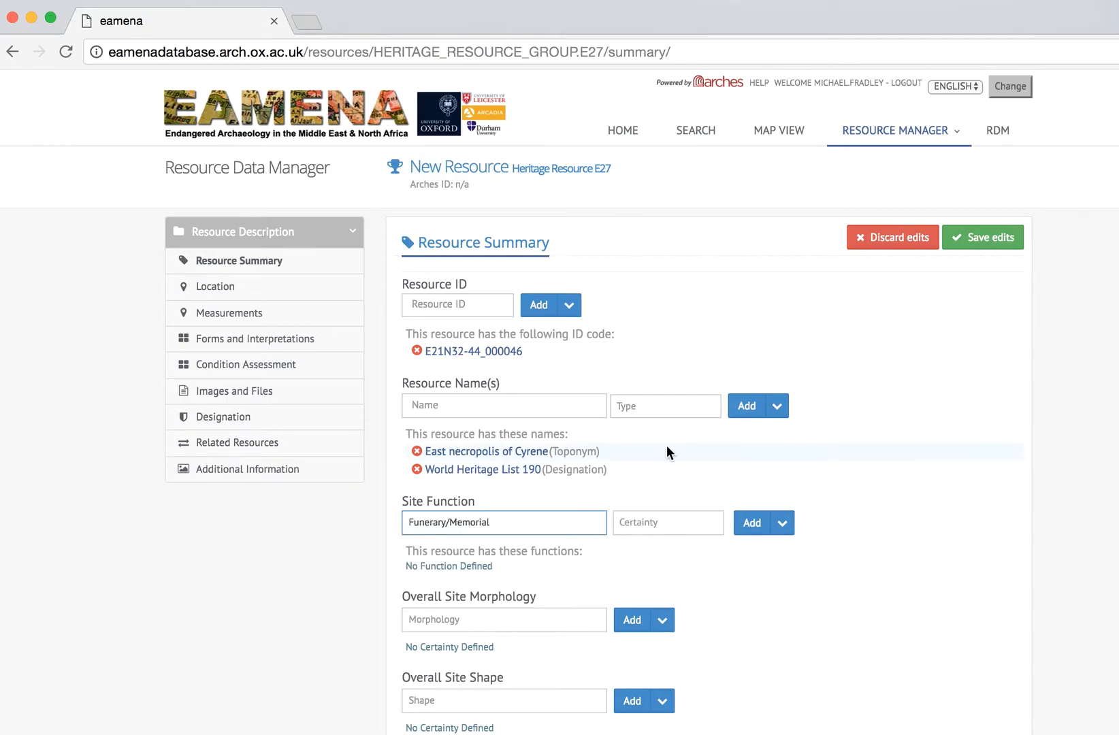
click(658, 521)
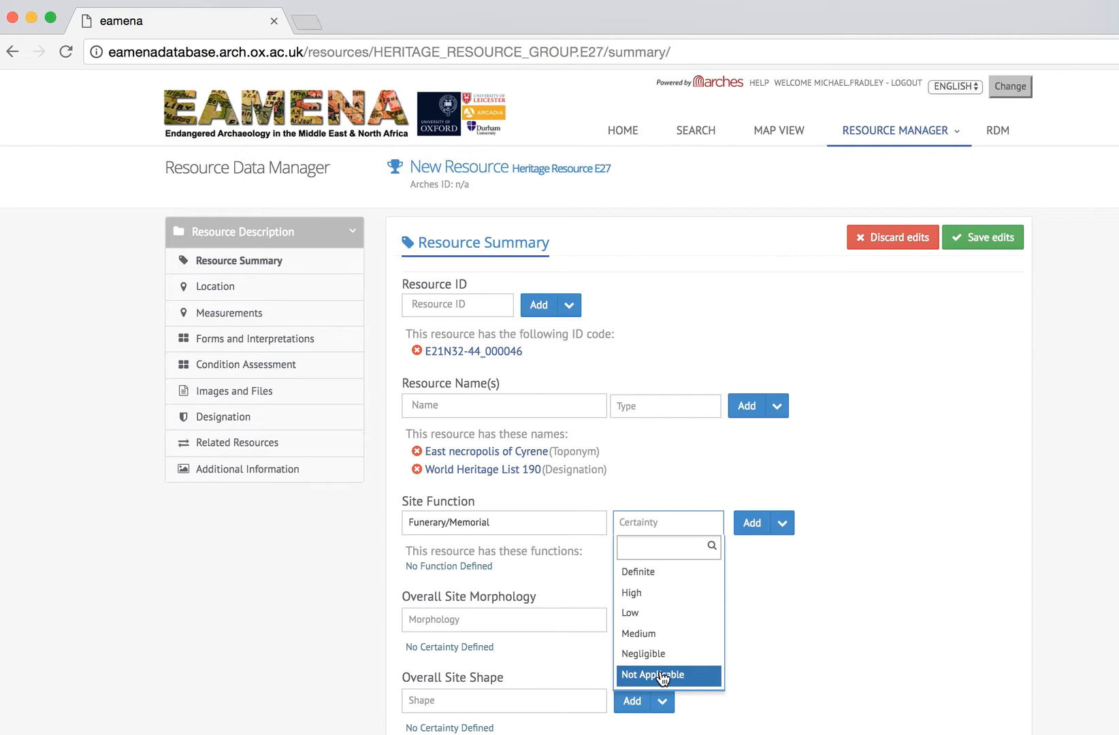
click(672, 585)
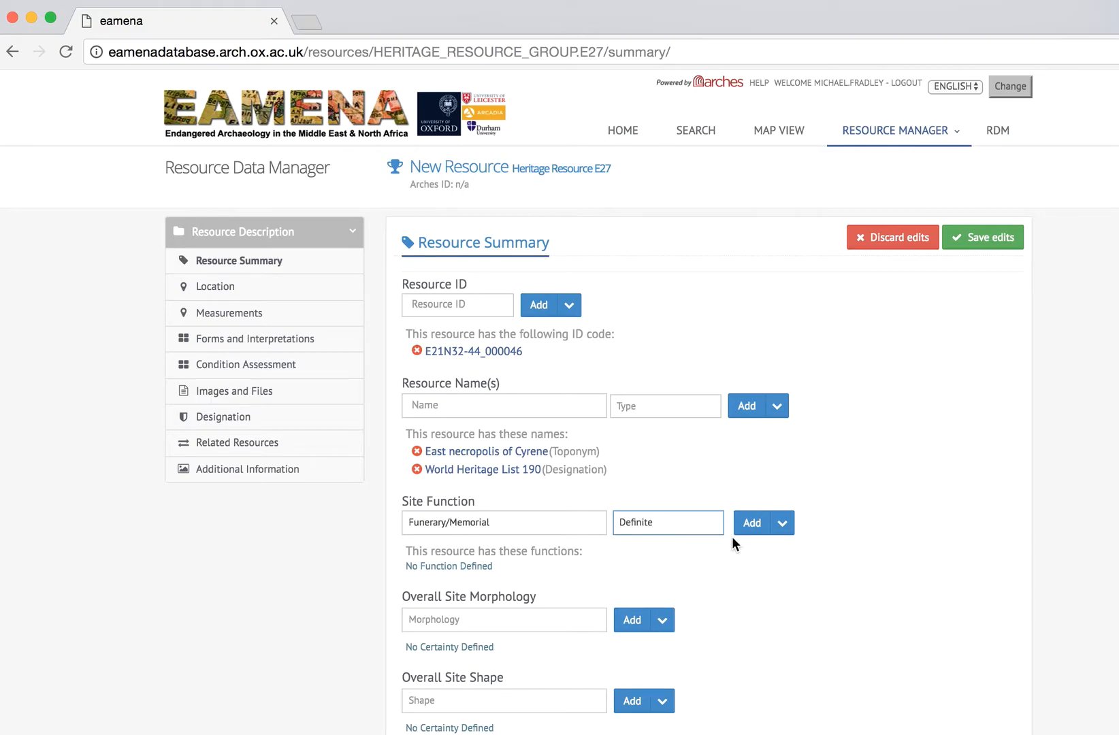
click(751, 523)
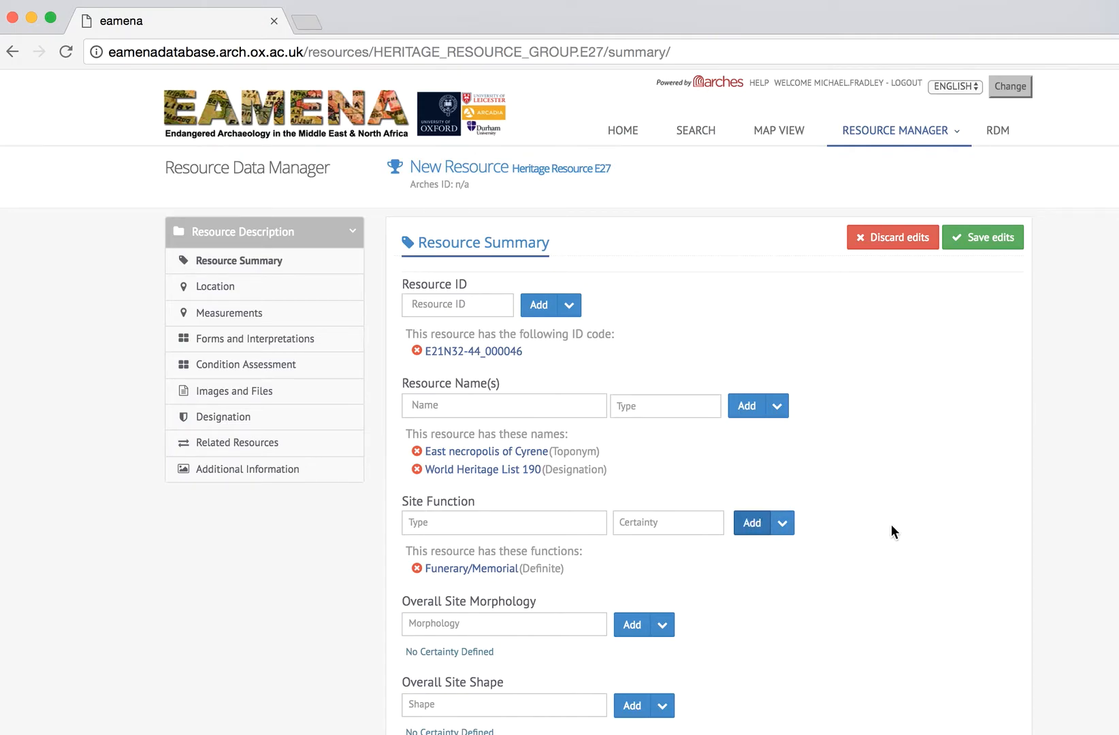
Add Positive/Built Feature as the overall site morphology
scroll(891, 525, down, 5)
scroll(891, 526, down, 5)
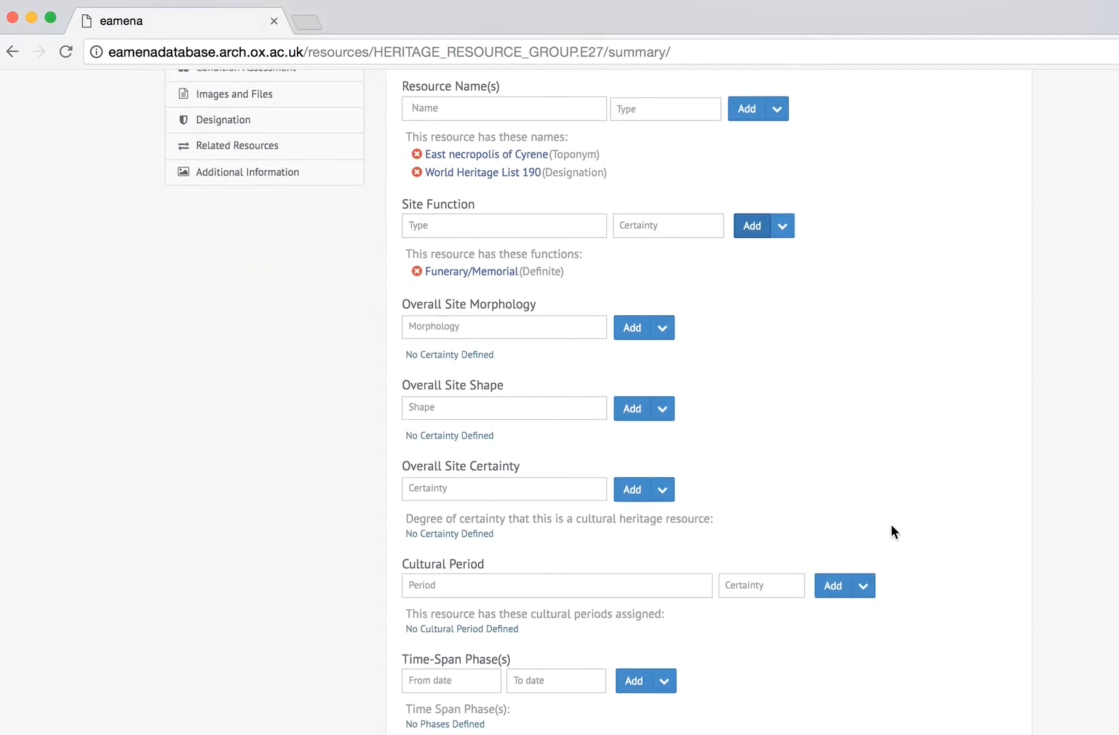
scroll(891, 530, down, 1)
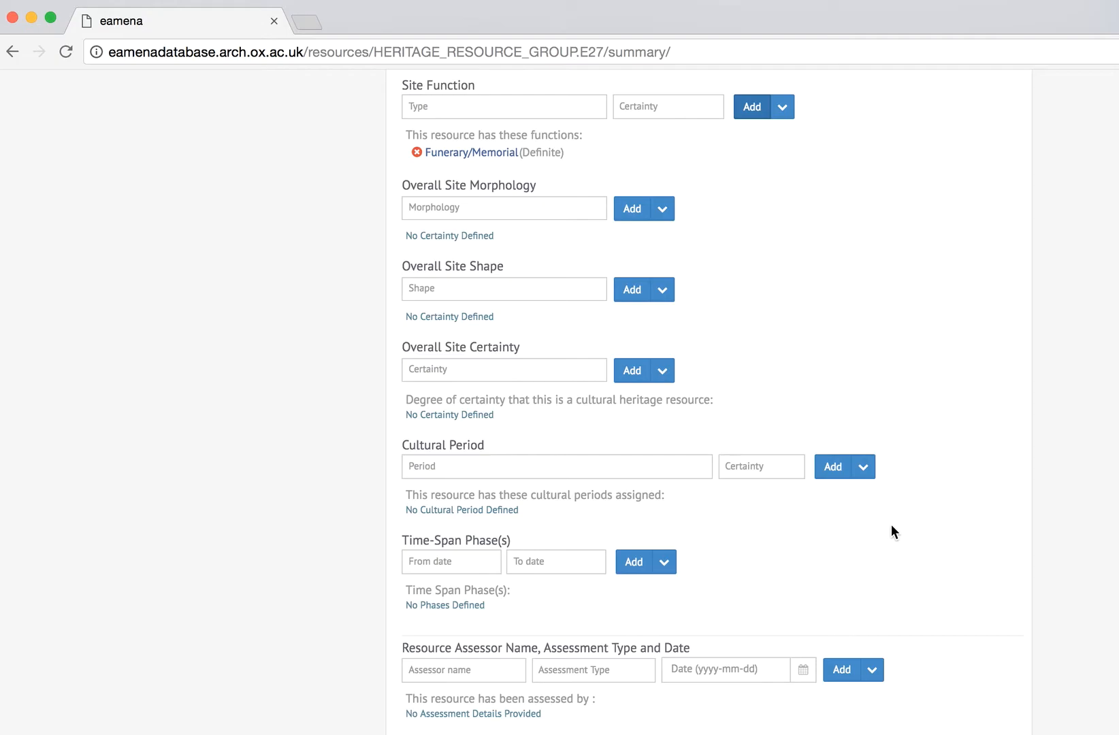
click(590, 216)
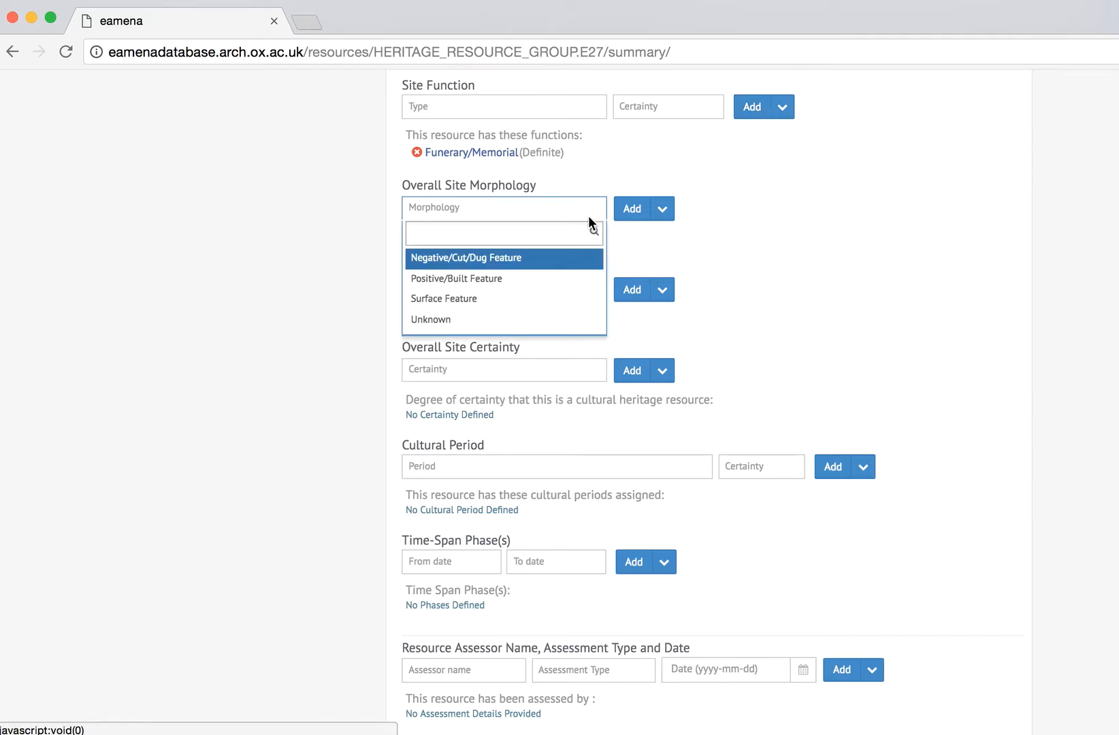
click(530, 291)
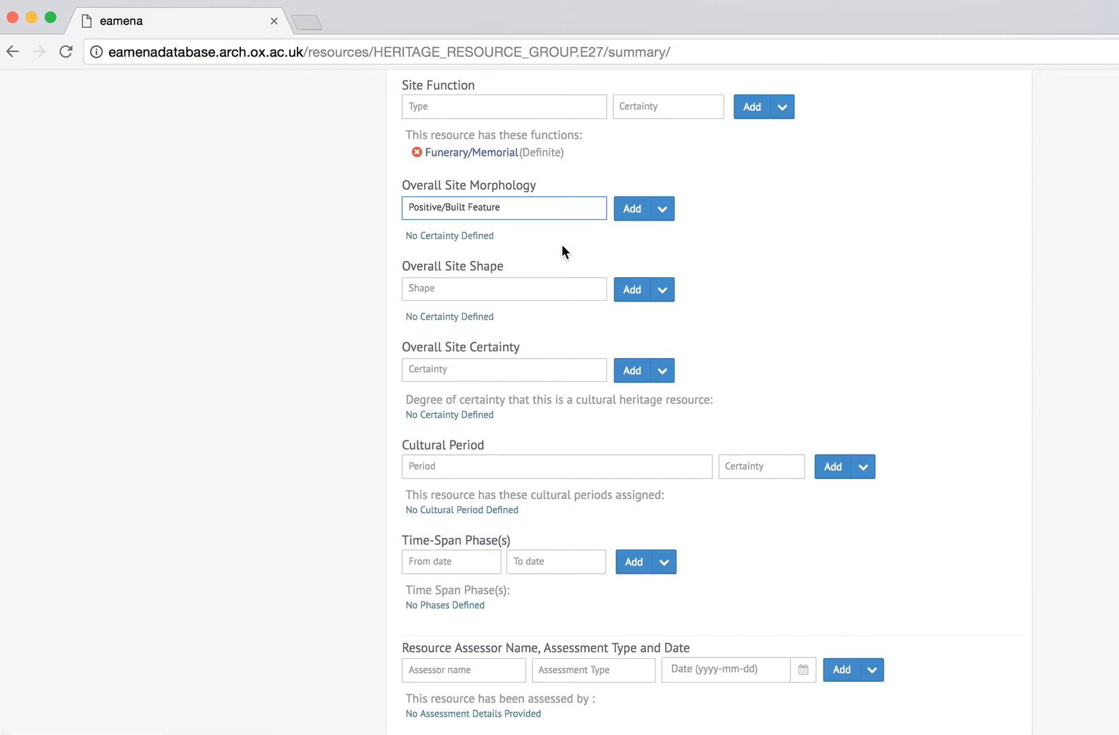
click(624, 210)
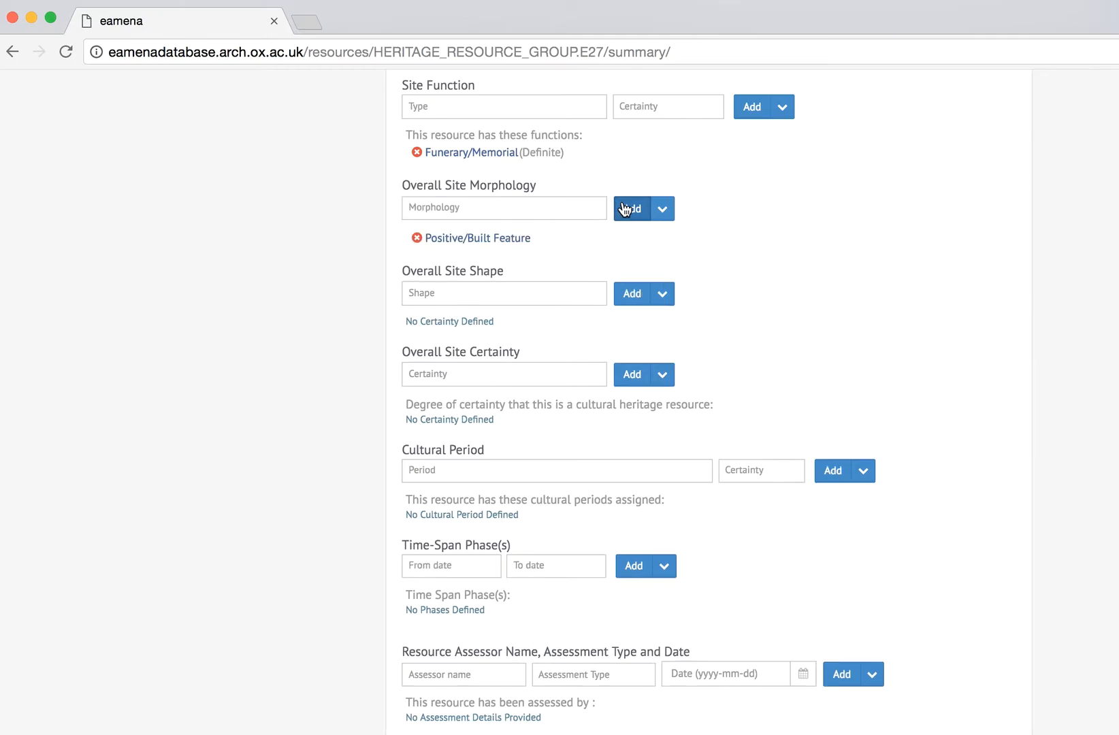
Add Negative/Cut/Dug Feature as a second overall site morphology
click(555, 212)
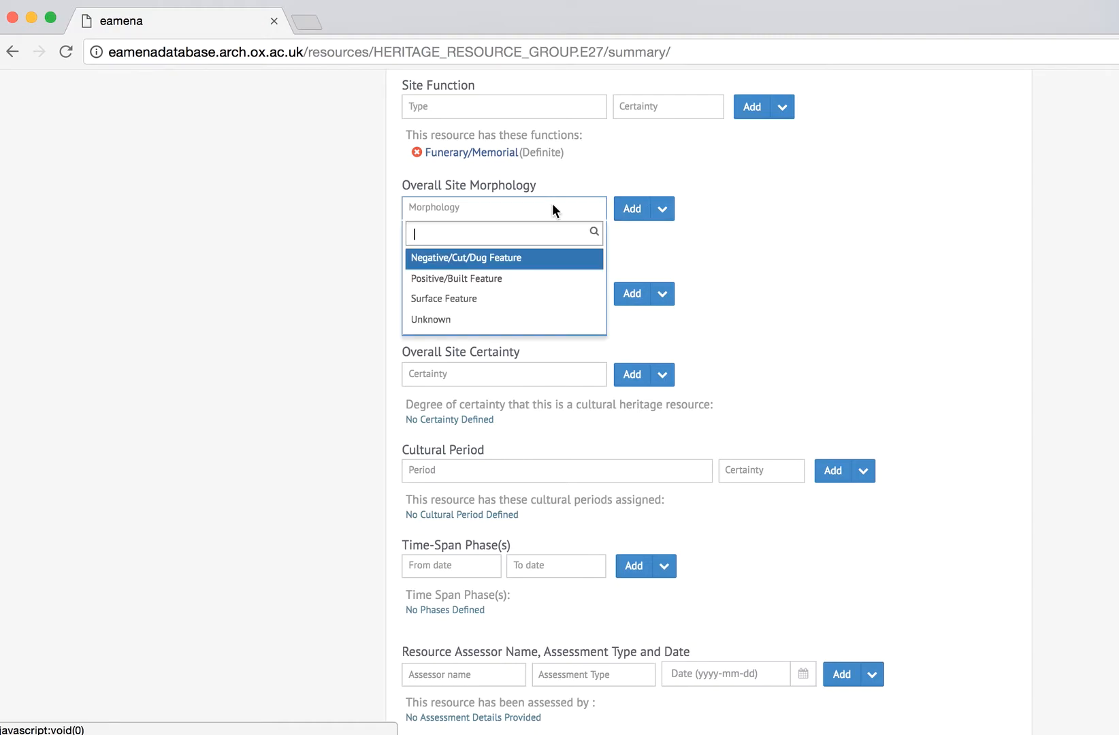
click(520, 258)
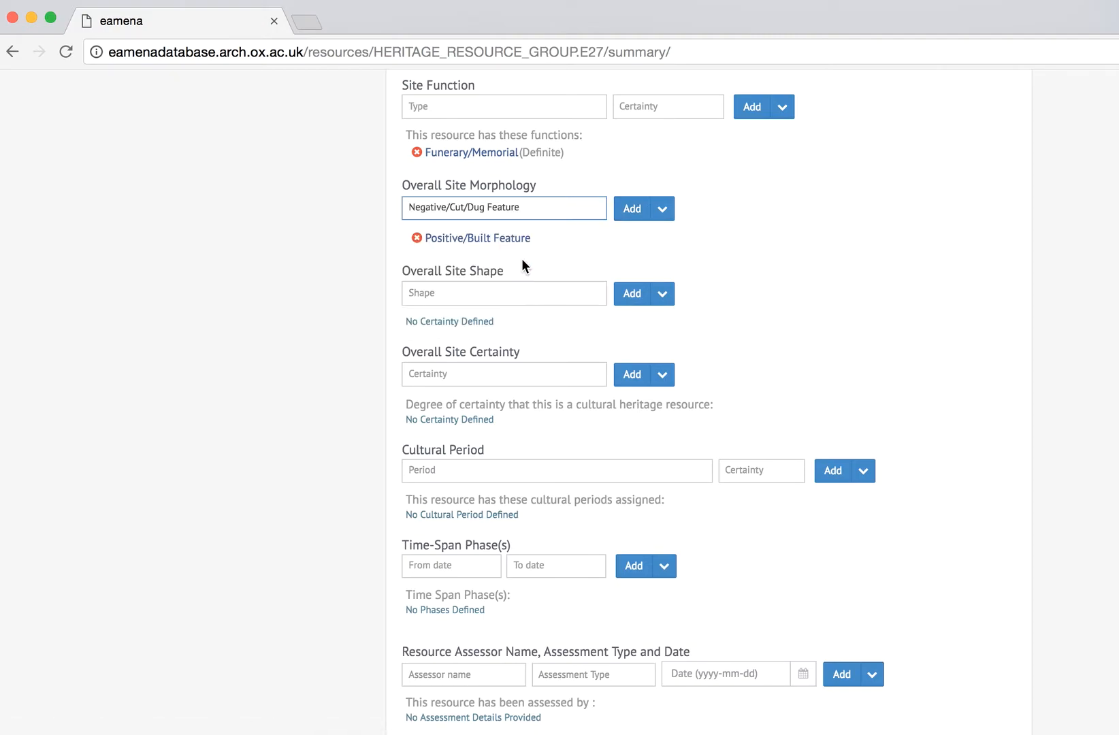
click(624, 217)
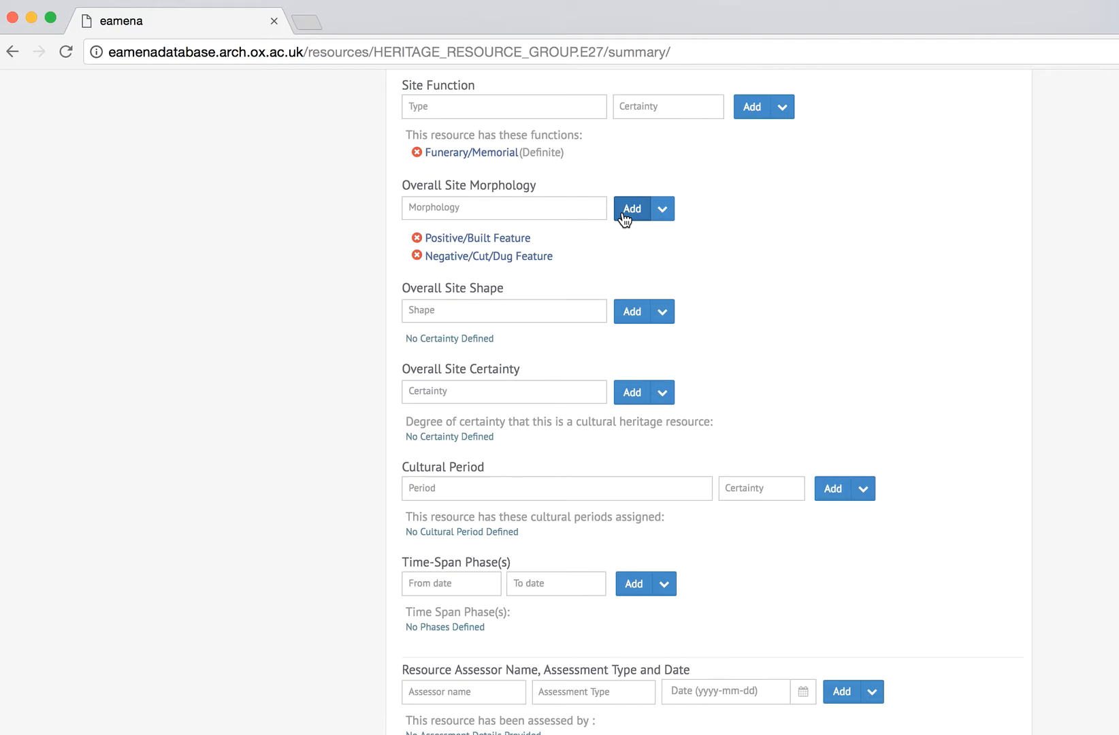
Reopen the Negative/Cut/Dug Feature morphology entry for editing, view its alternatives and add the same entry again
click(506, 259)
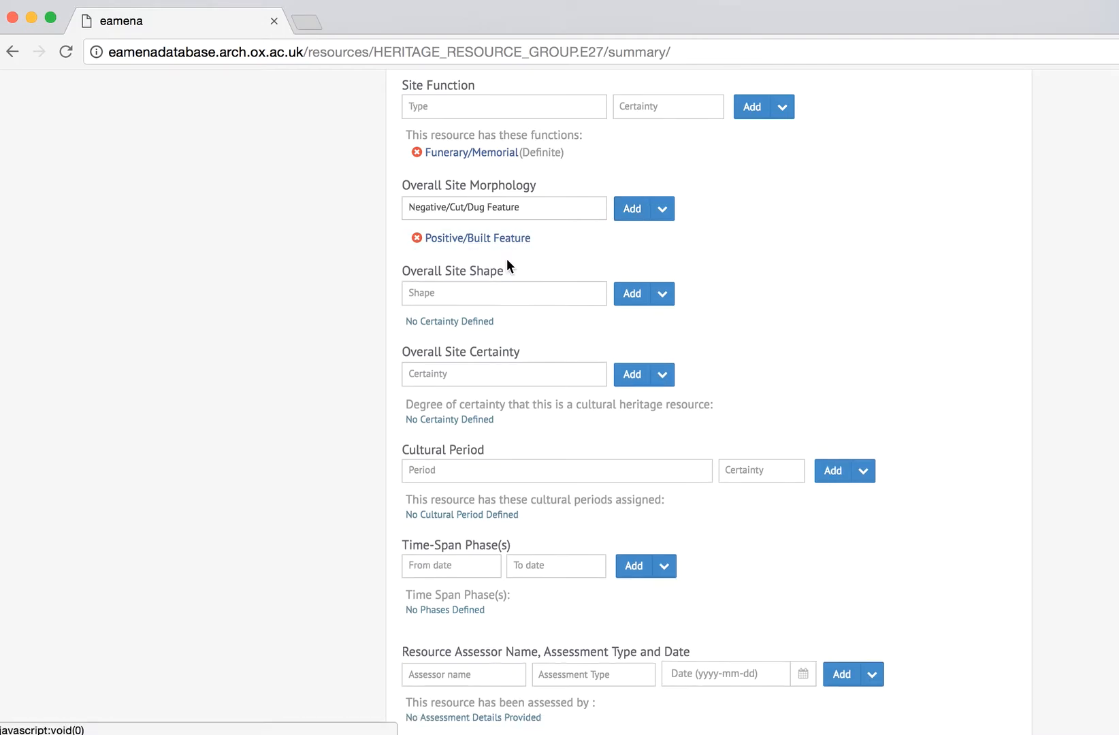
click(543, 207)
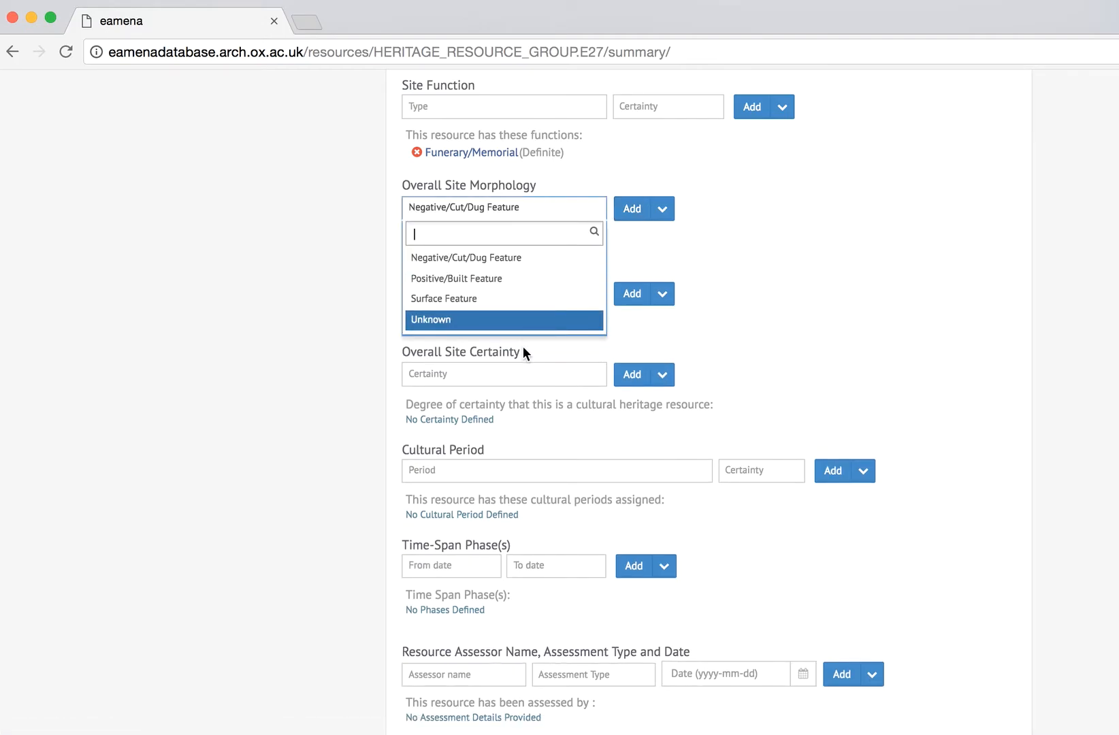
click(632, 208)
click(632, 209)
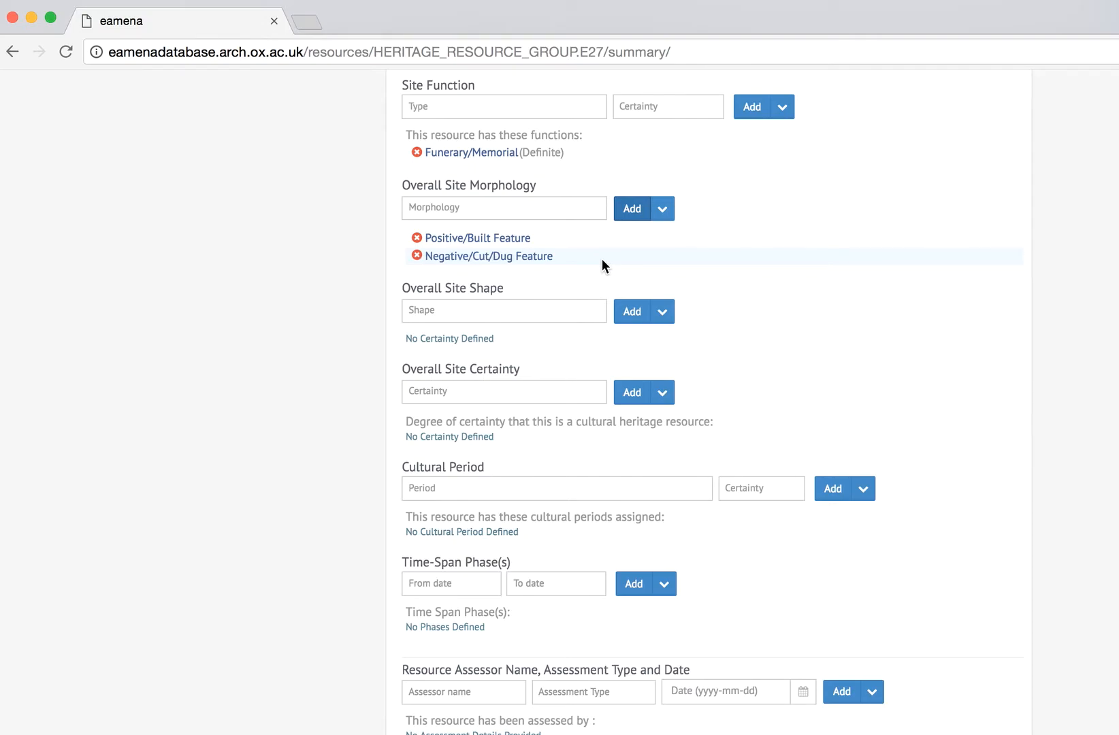
Add User defined as the overall site shape, reopening the entry for editing and adding it again
click(537, 313)
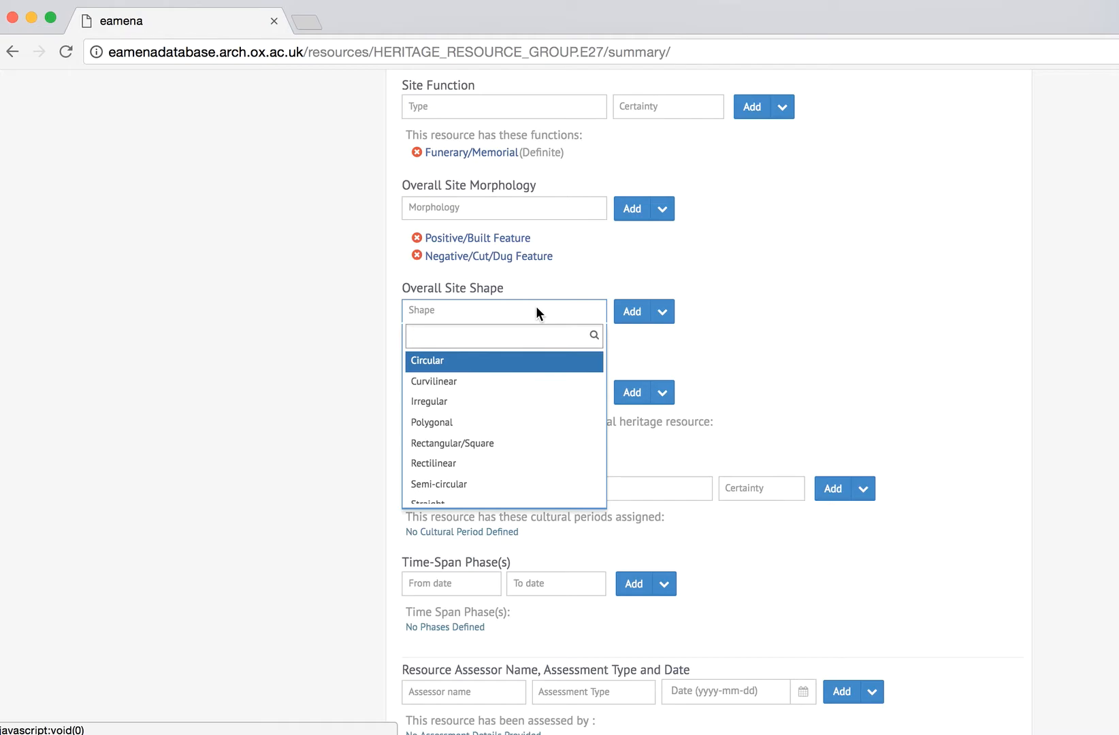
scroll(524, 407, down, 3)
scroll(524, 409, down, 3)
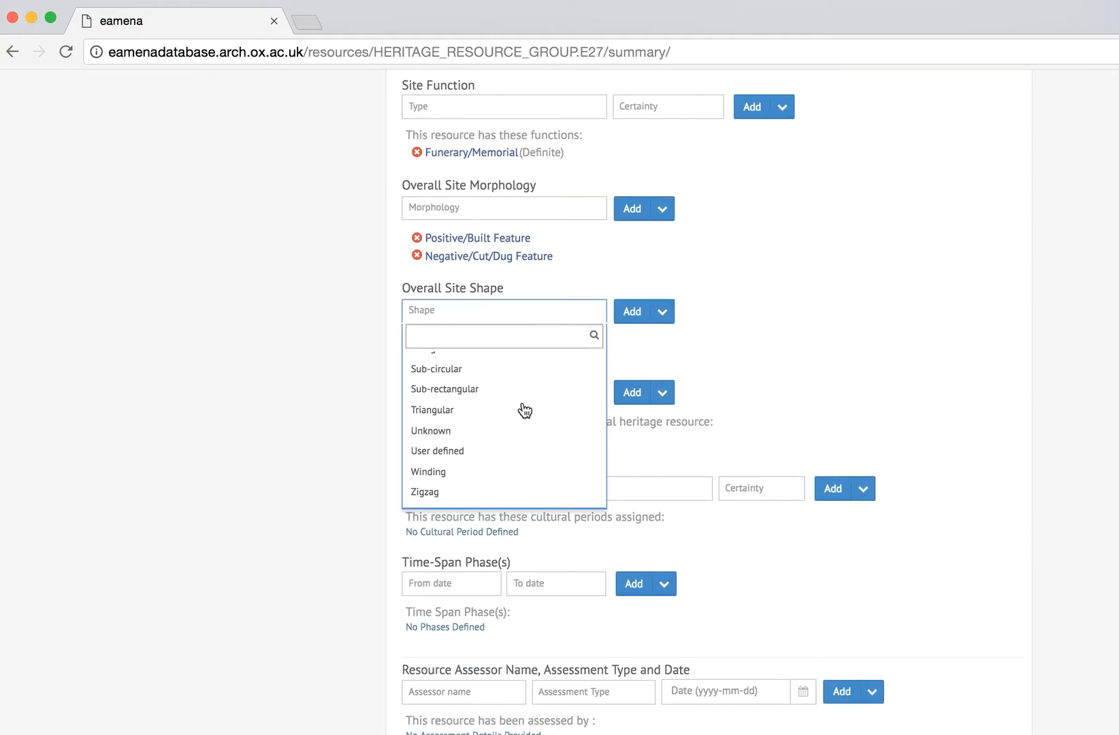
scroll(497, 470, up, 5)
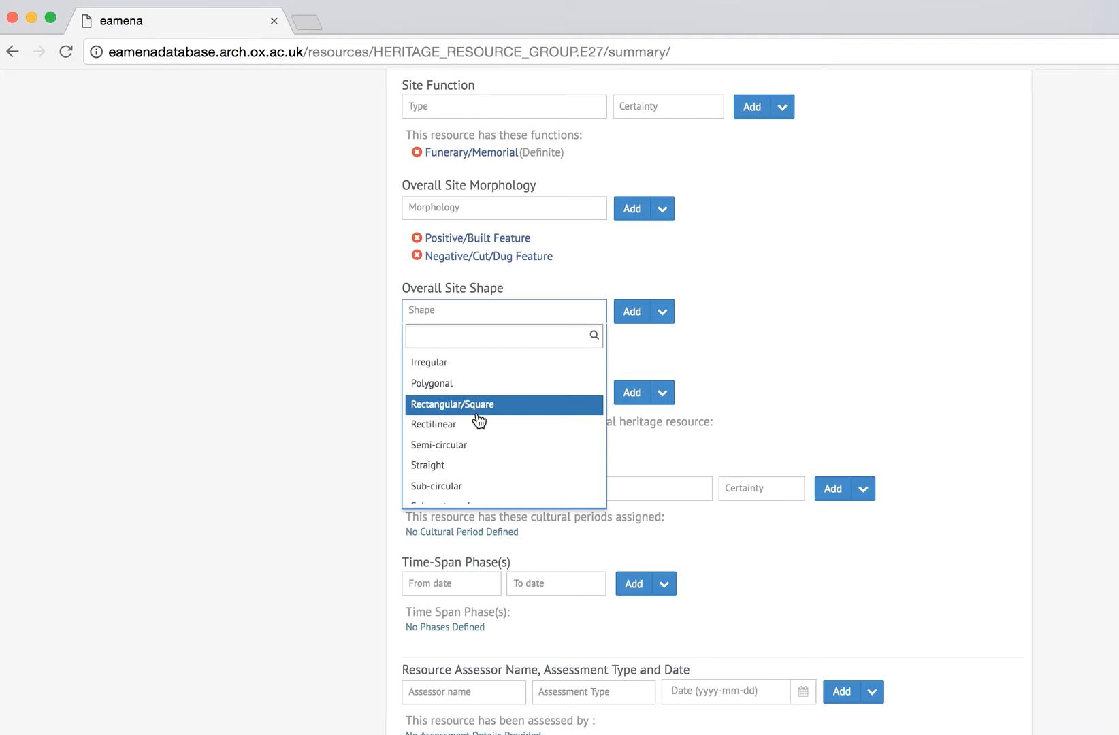
scroll(478, 421, down, 3)
scroll(479, 421, down, 2)
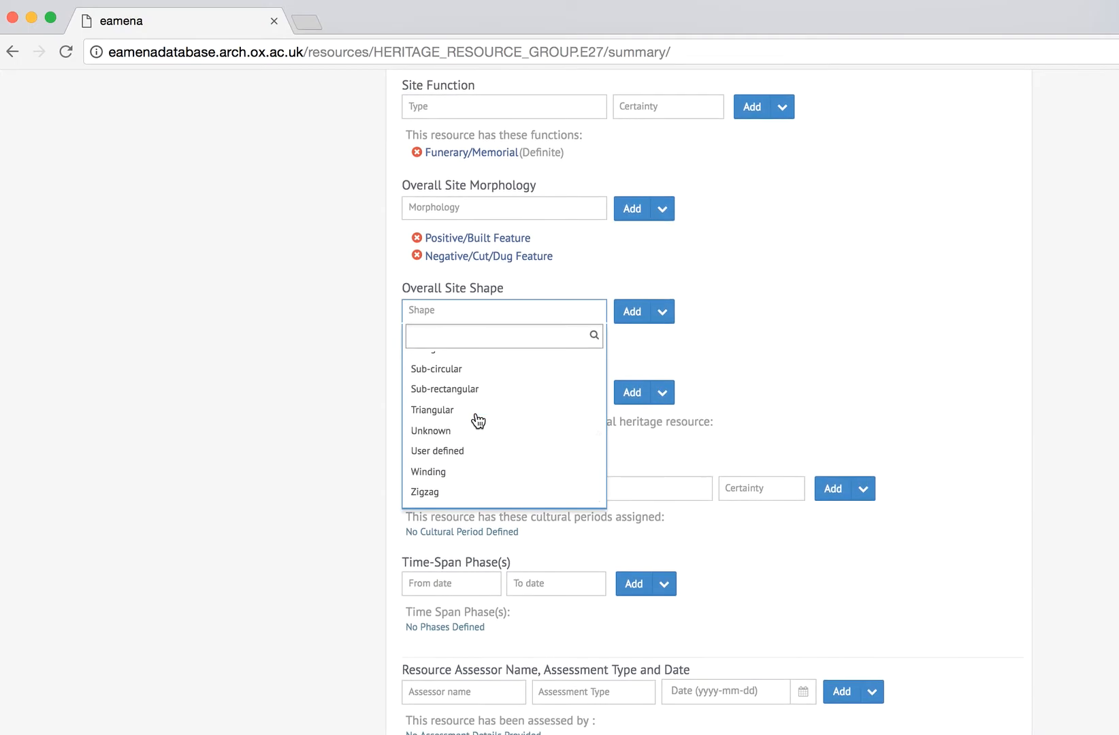
click(455, 452)
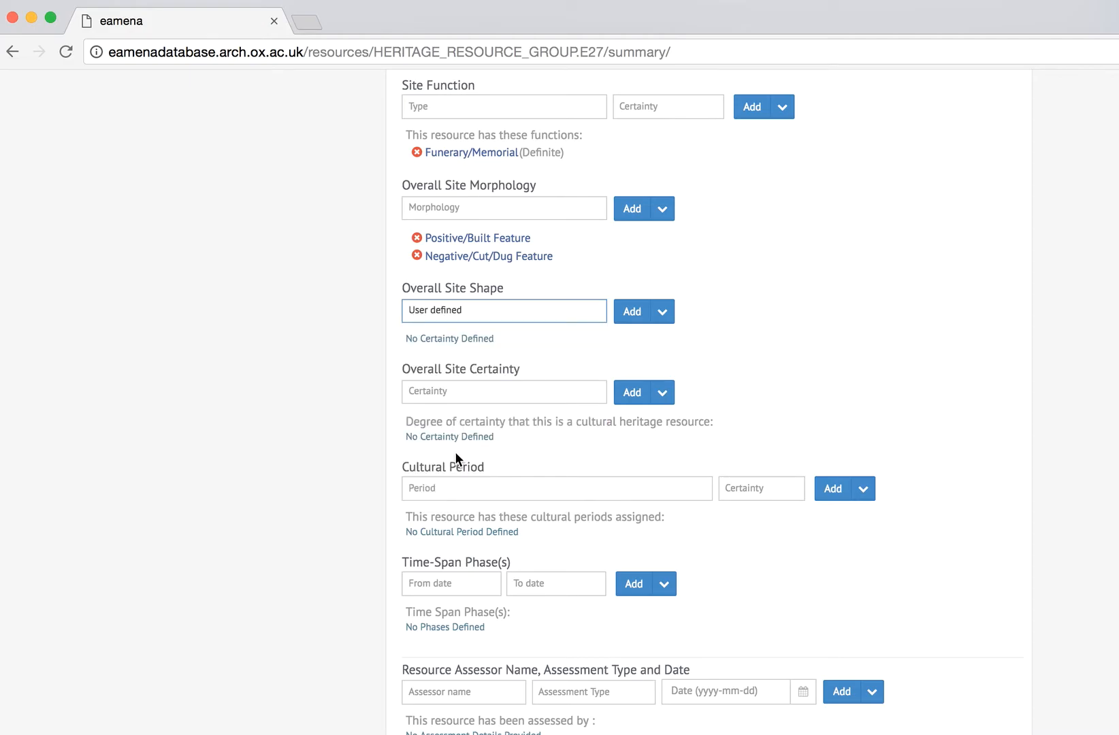
click(630, 315)
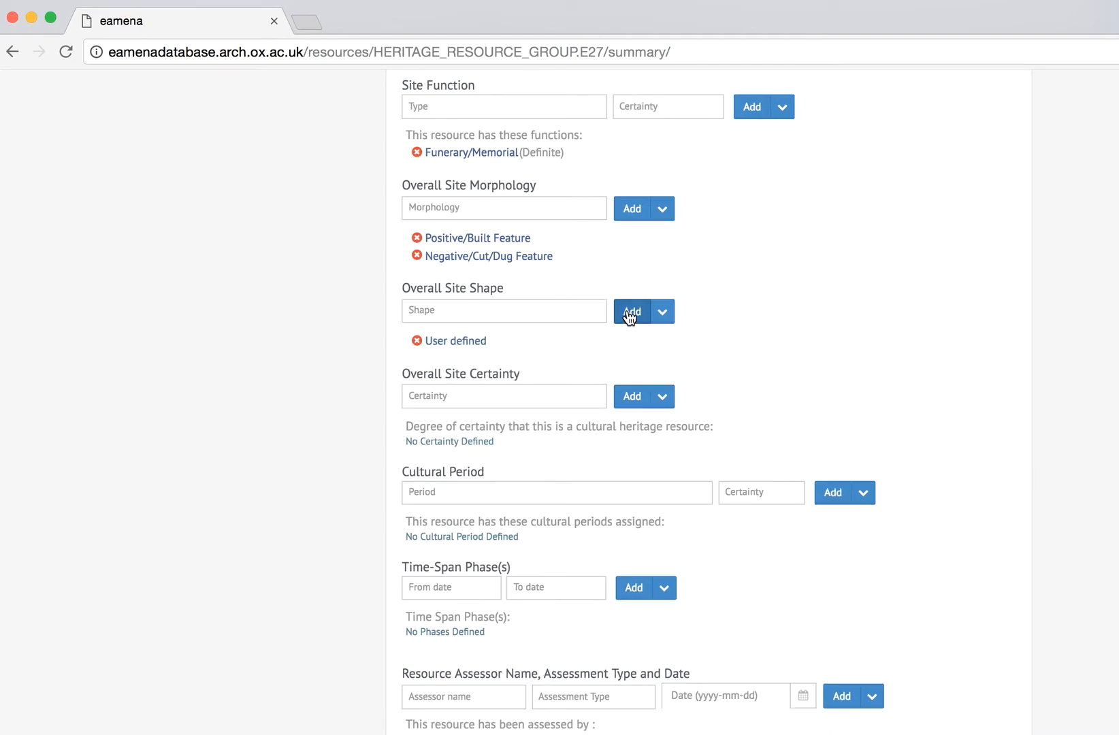
click(467, 341)
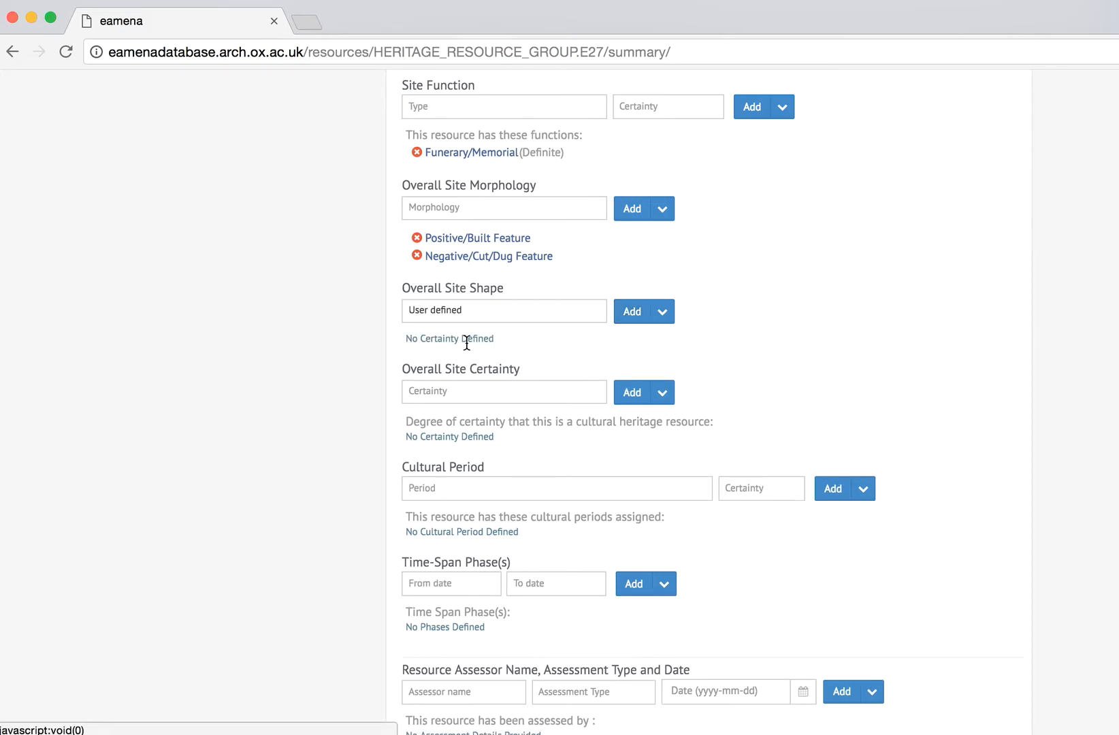
click(633, 312)
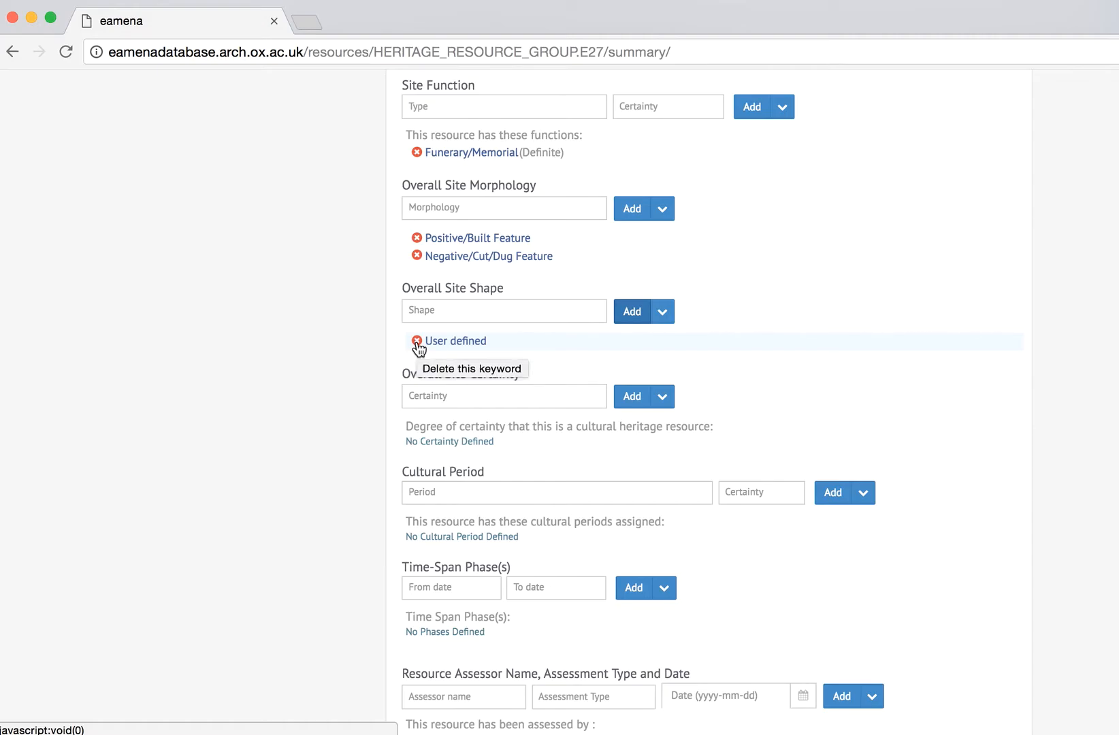
Add Definite as the overall site certainty
click(538, 401)
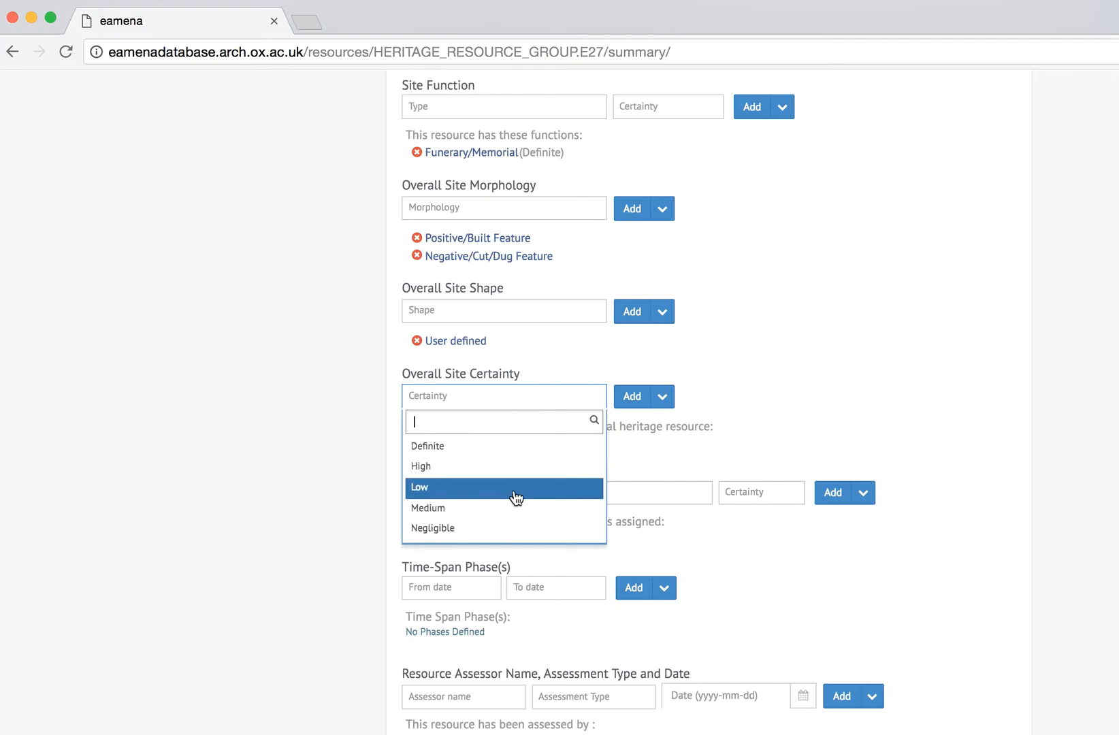
click(493, 450)
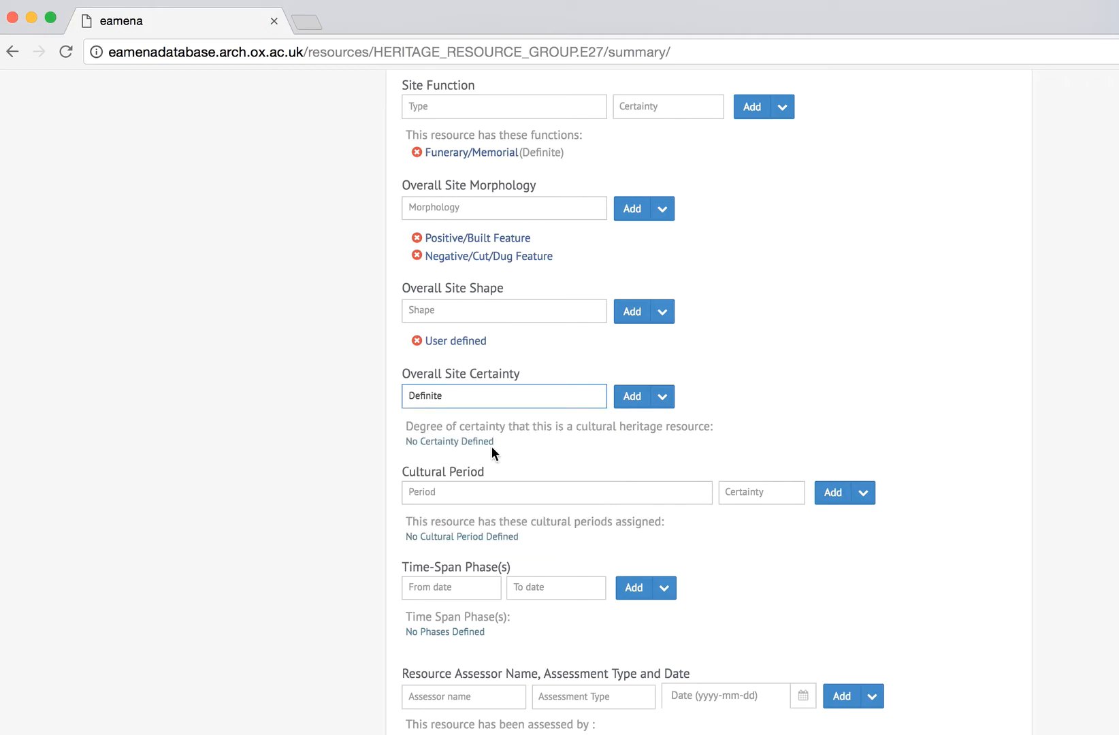
click(627, 402)
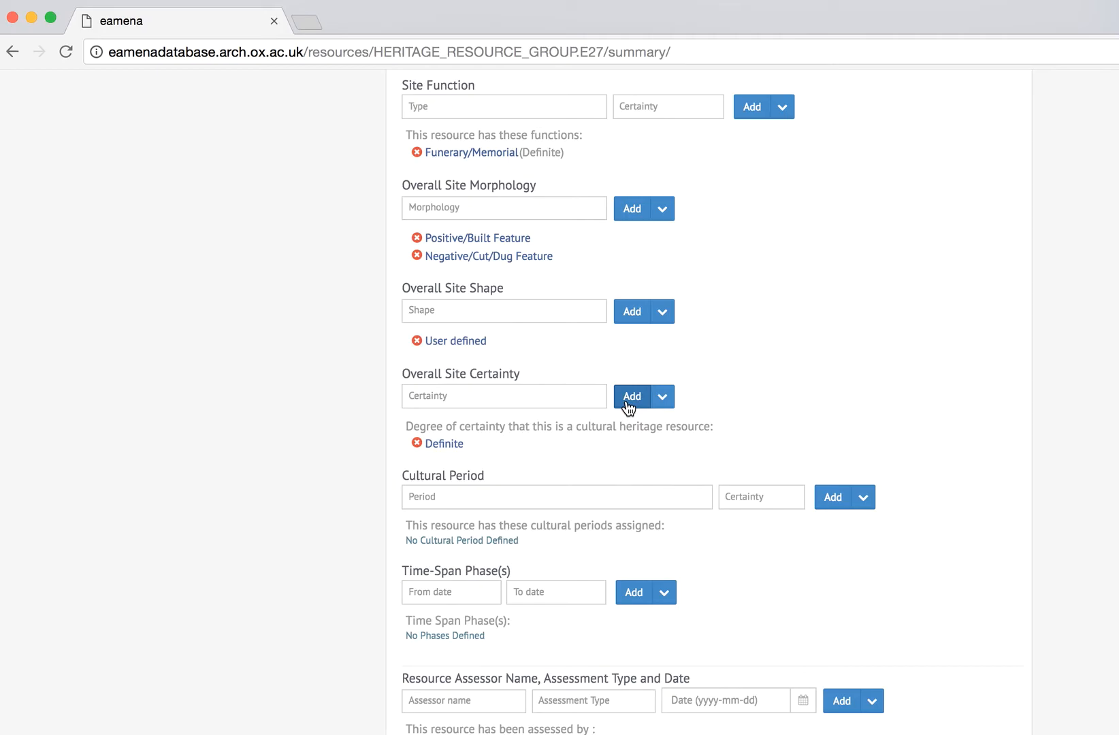
Look through the available cultural periods across the Palaeolithic, Mesolithic and Neolithic entries
scroll(628, 409, down, 2)
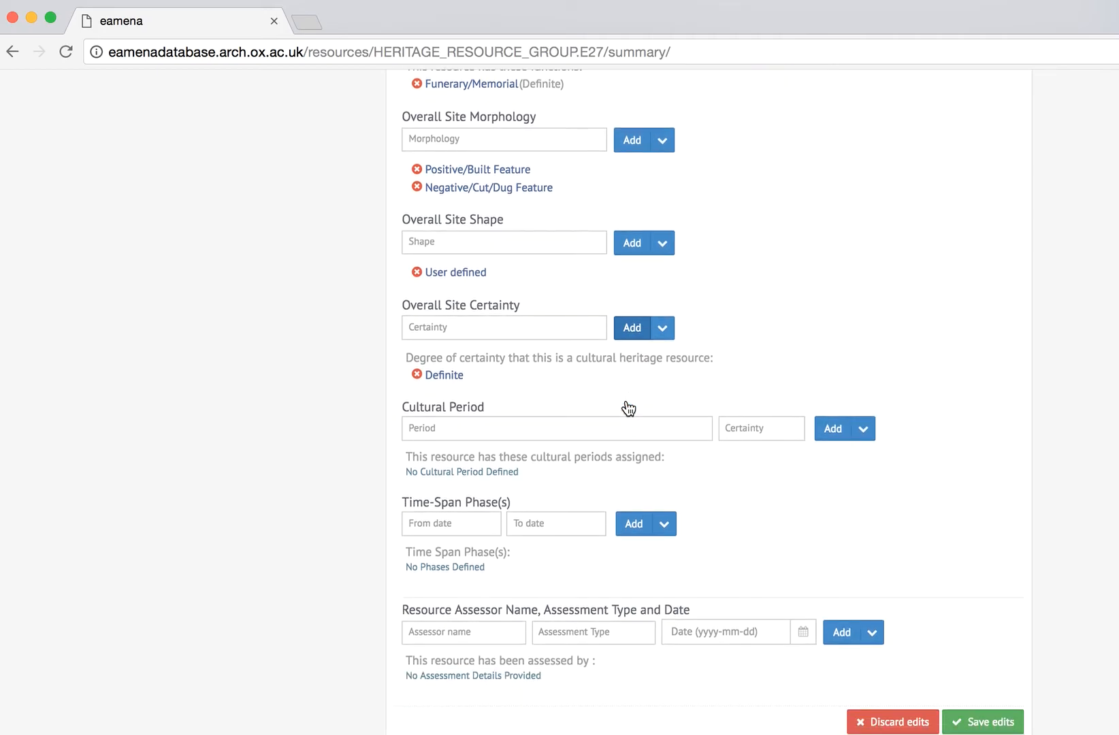
click(567, 436)
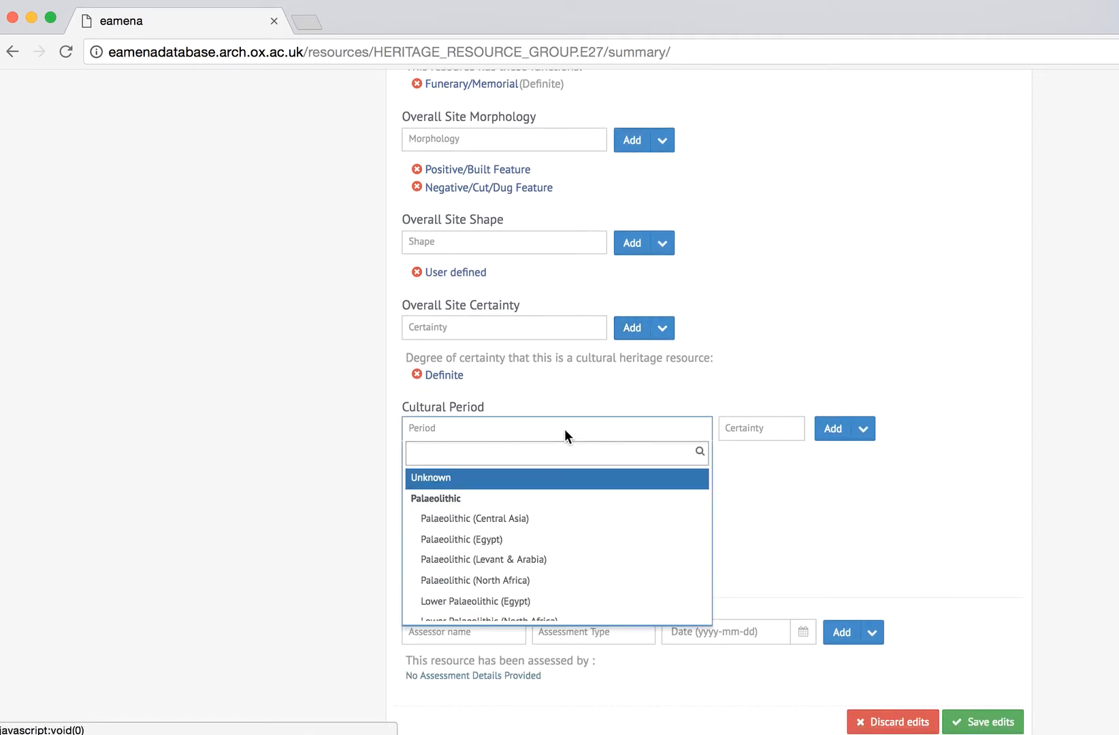
scroll(571, 513, down, 5)
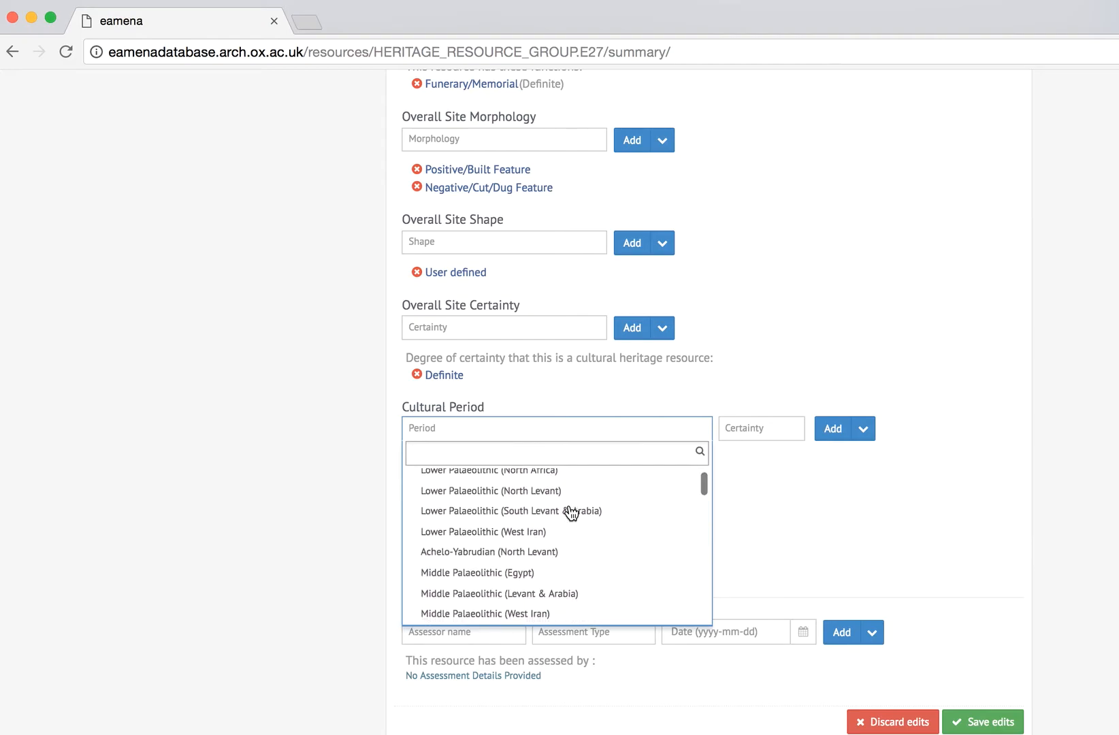
scroll(571, 513, down, 8)
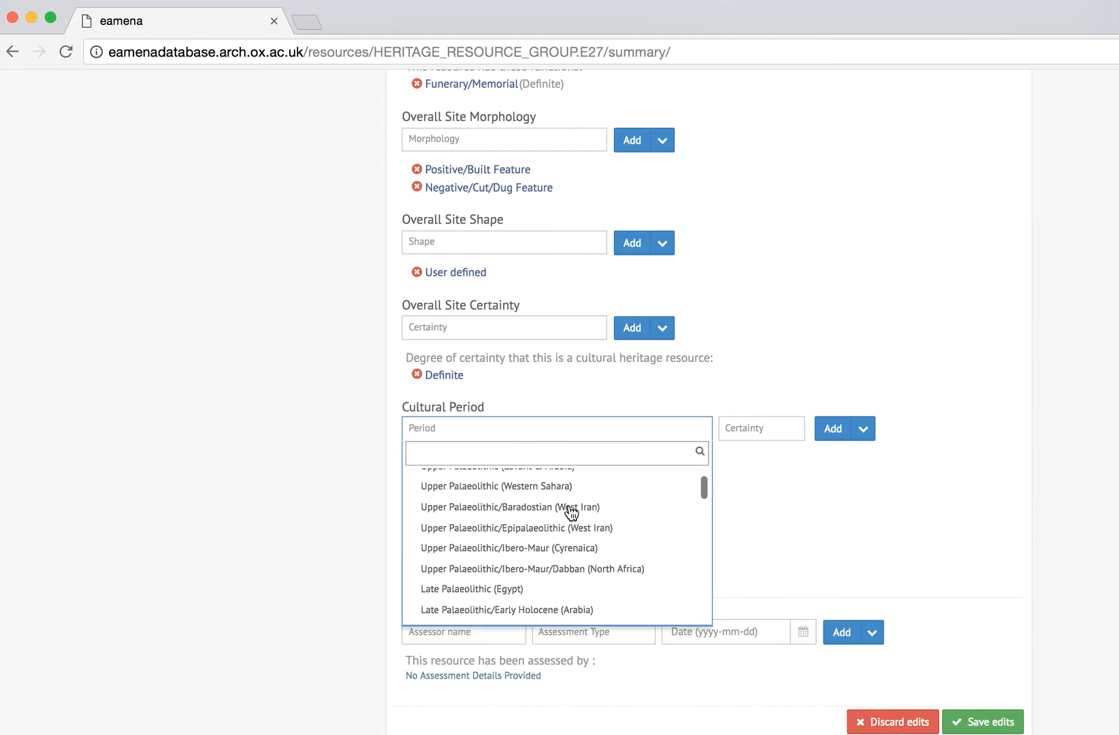
scroll(571, 513, down, 5)
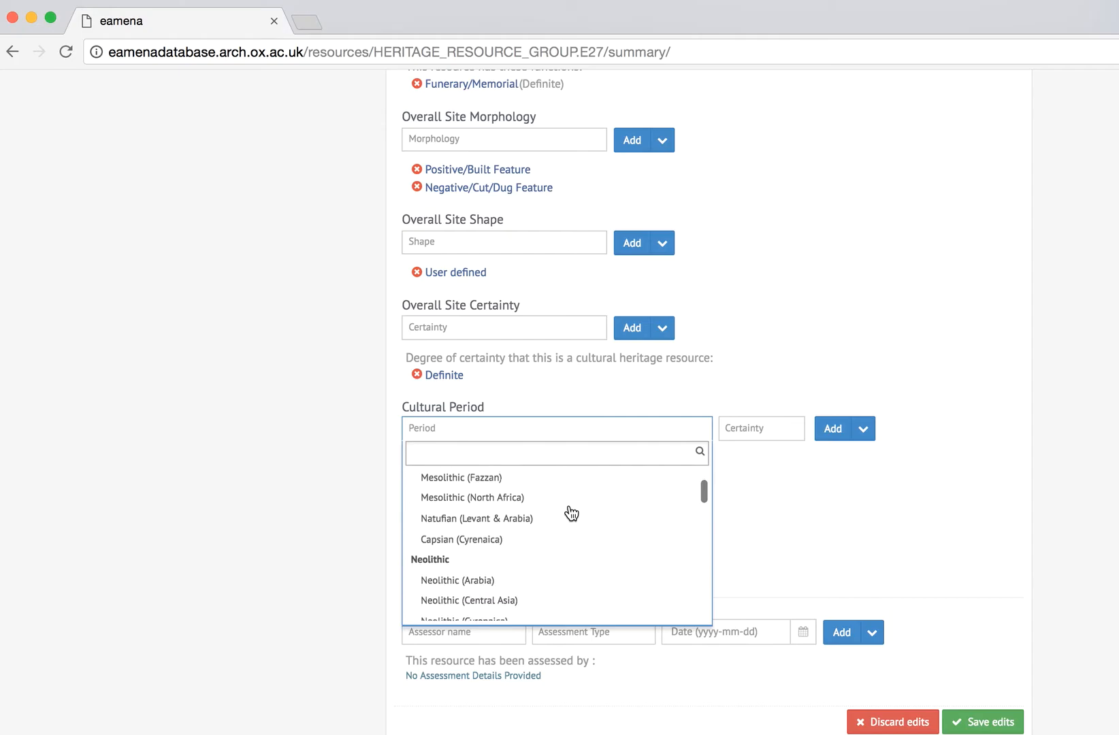
scroll(571, 513, down, 8)
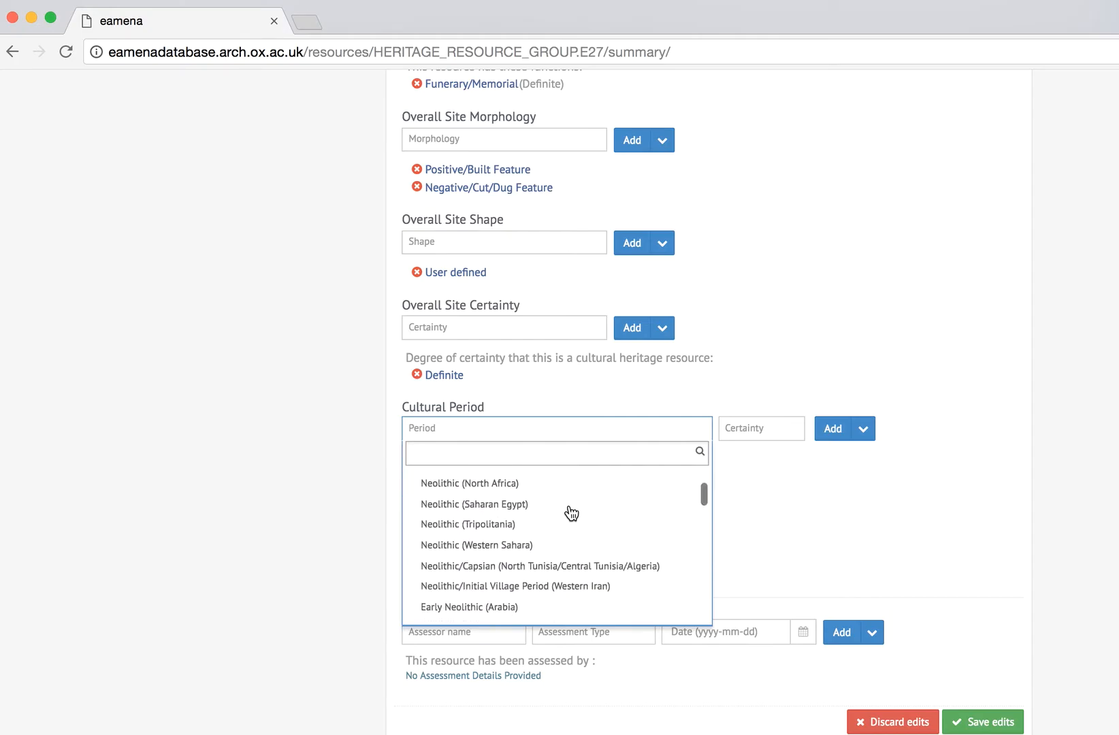
scroll(571, 513, down, 3)
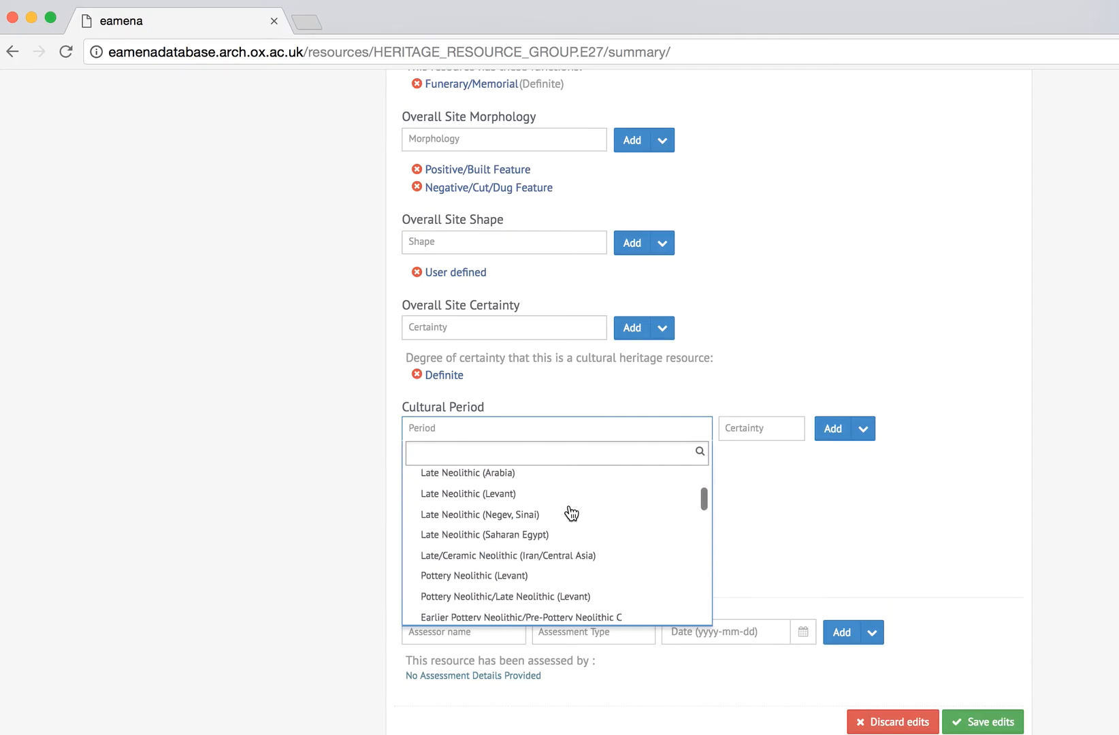
scroll(571, 513, up, 8)
scroll(571, 513, up, 10)
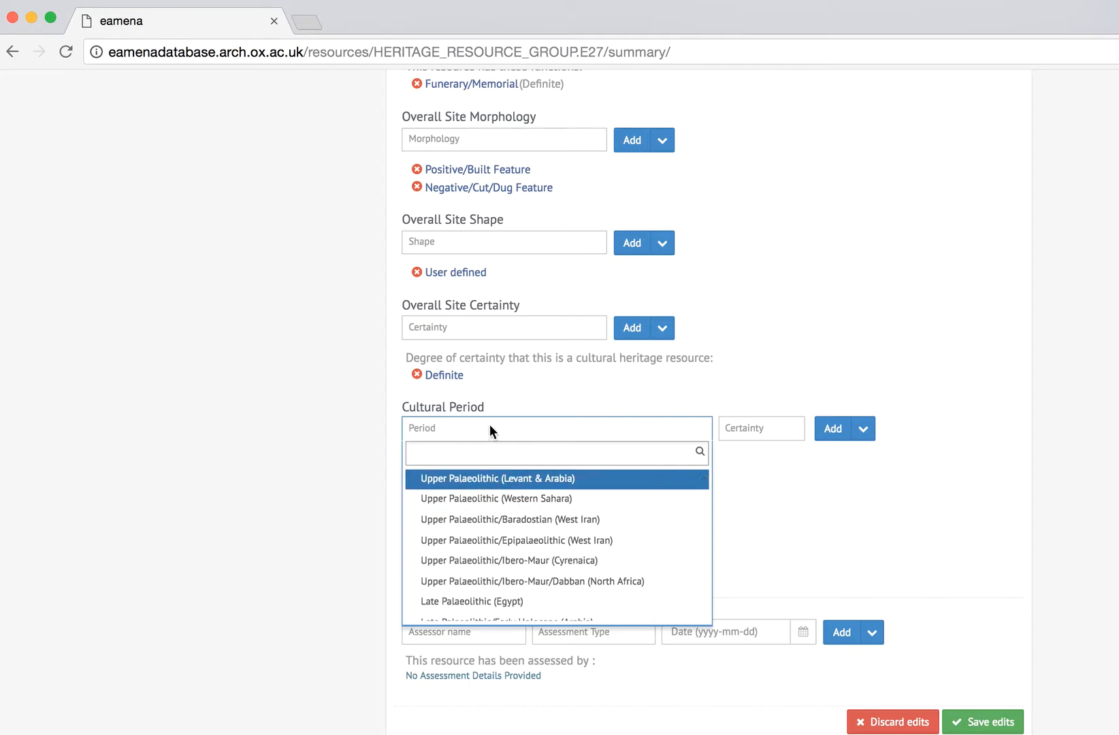
Find Archaic (Cyrenaica) among the cultural periods and add it with the certainty Definite
text(arch)
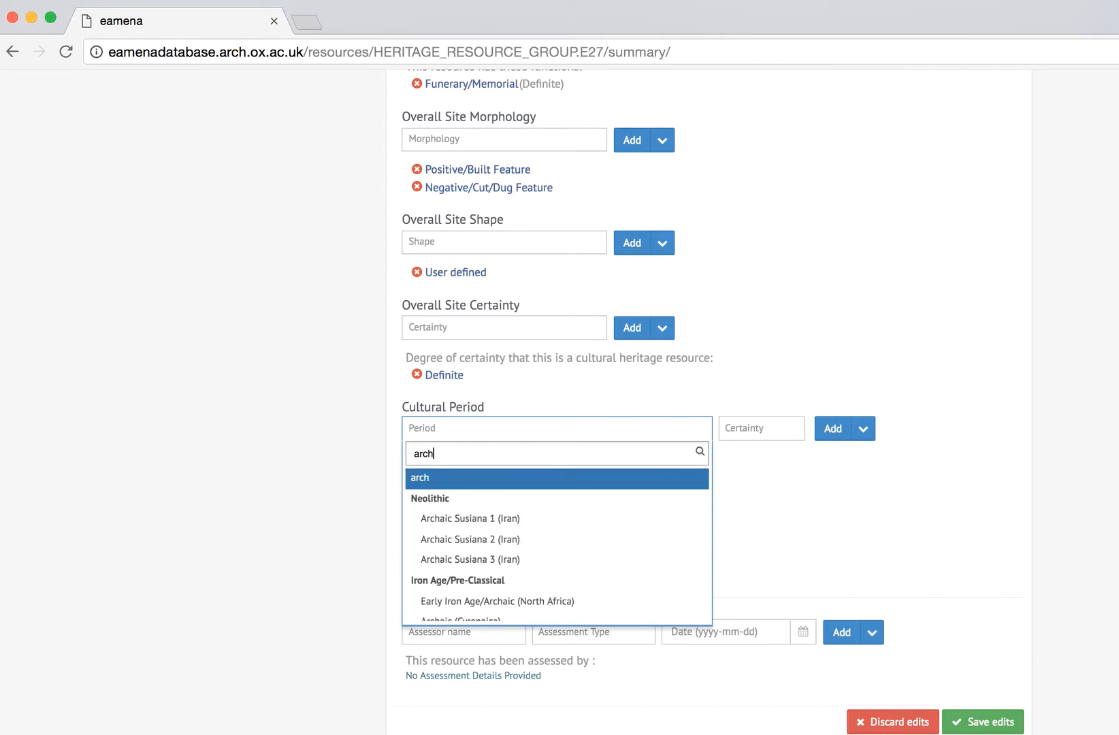
text(aic ()
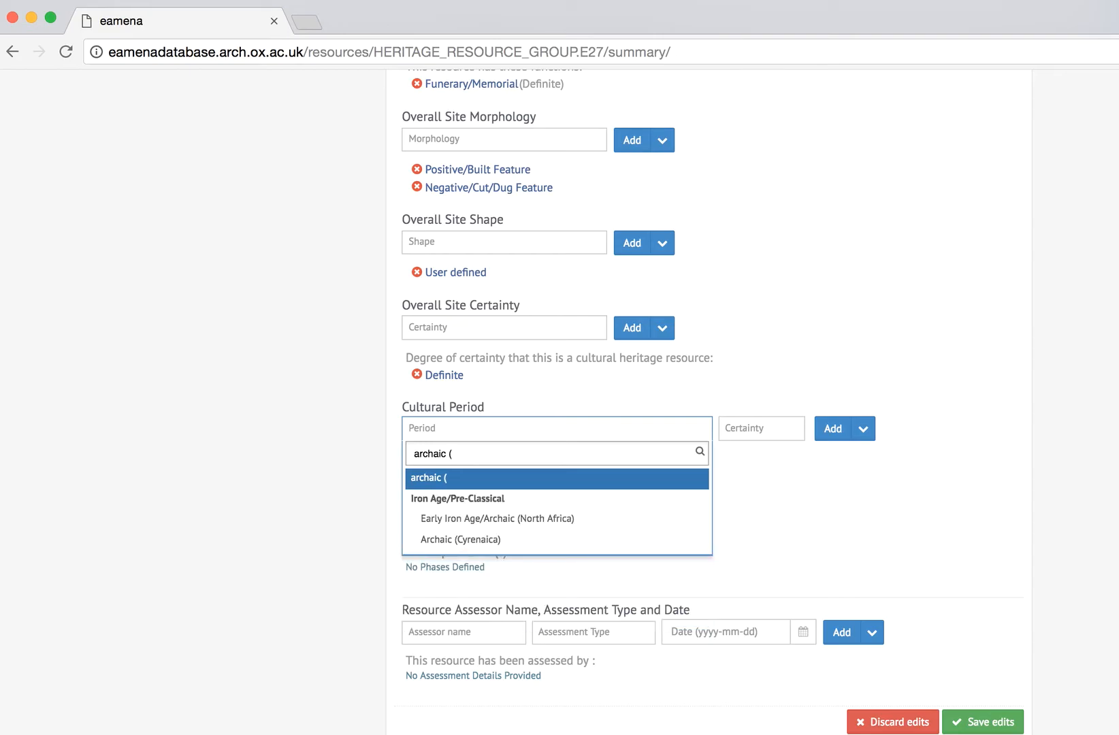
click(480, 540)
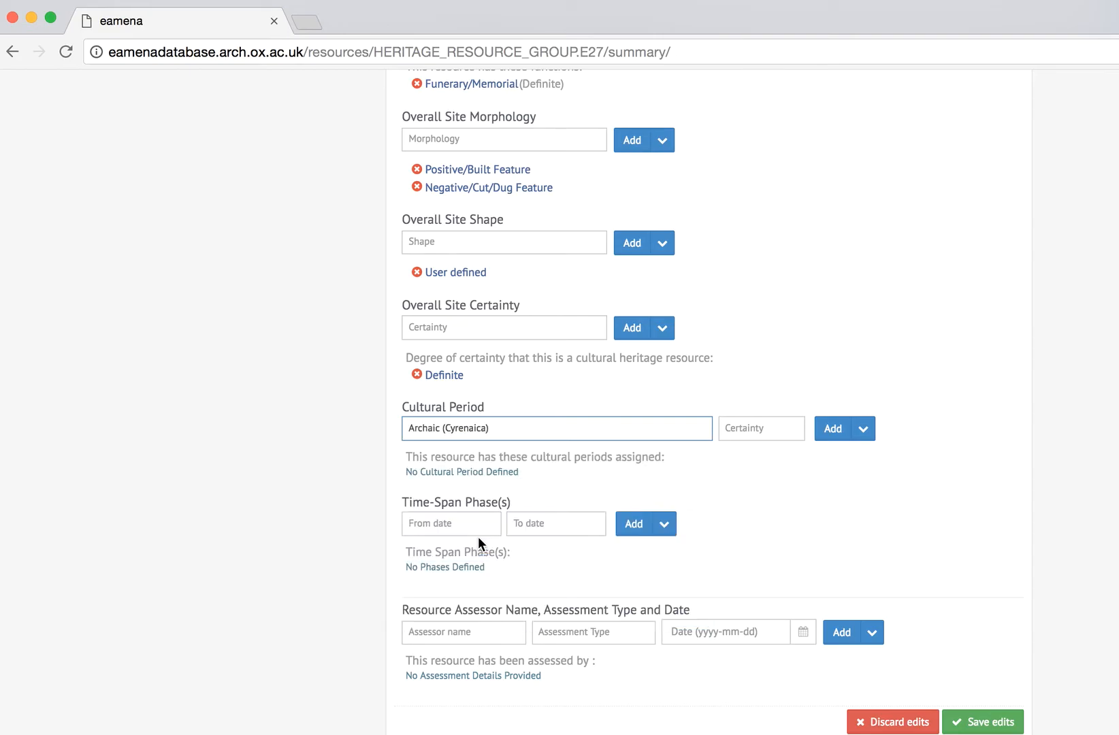
click(749, 428)
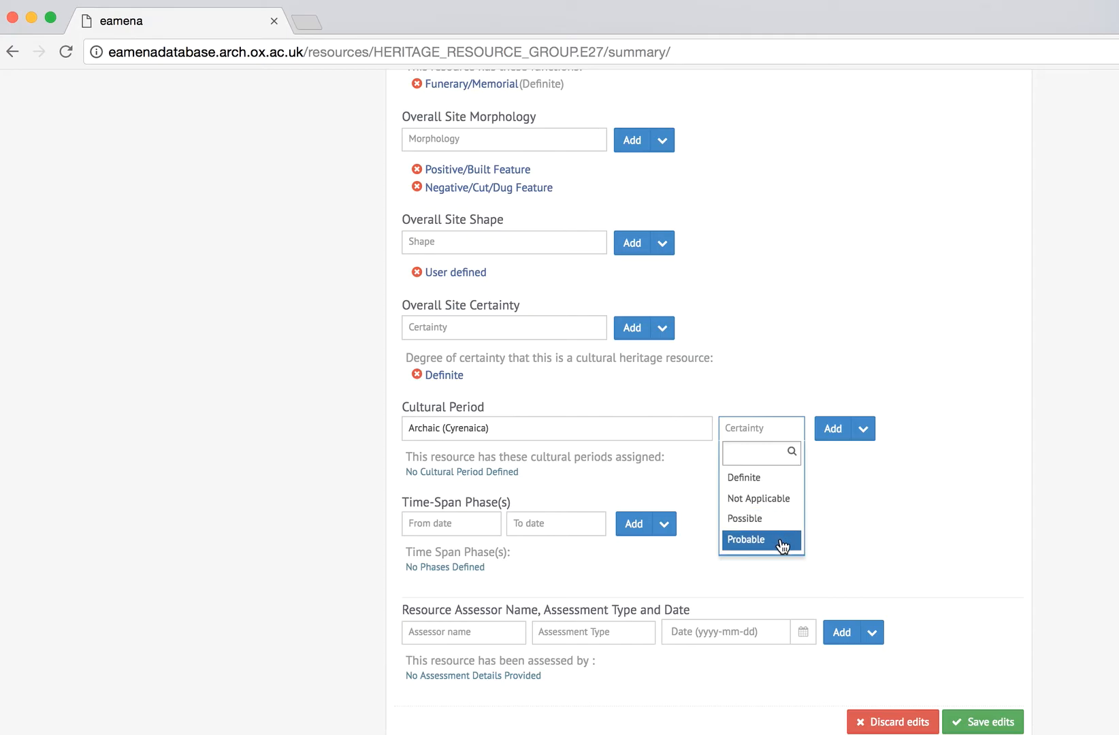
click(764, 479)
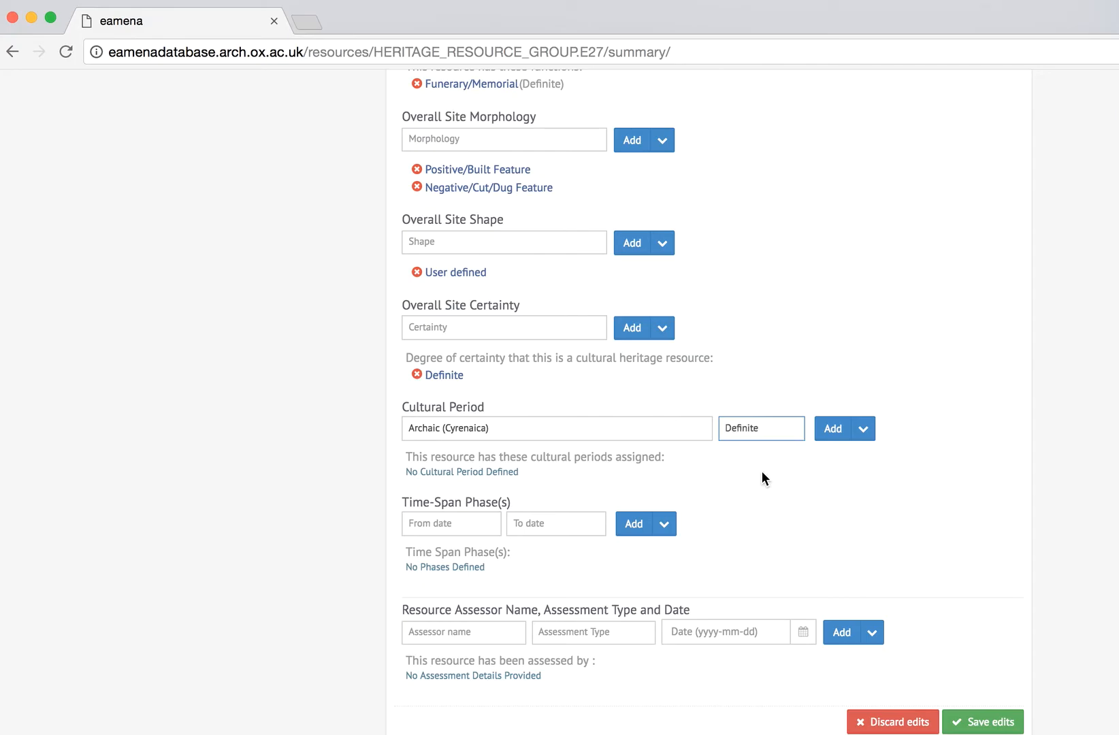
click(830, 430)
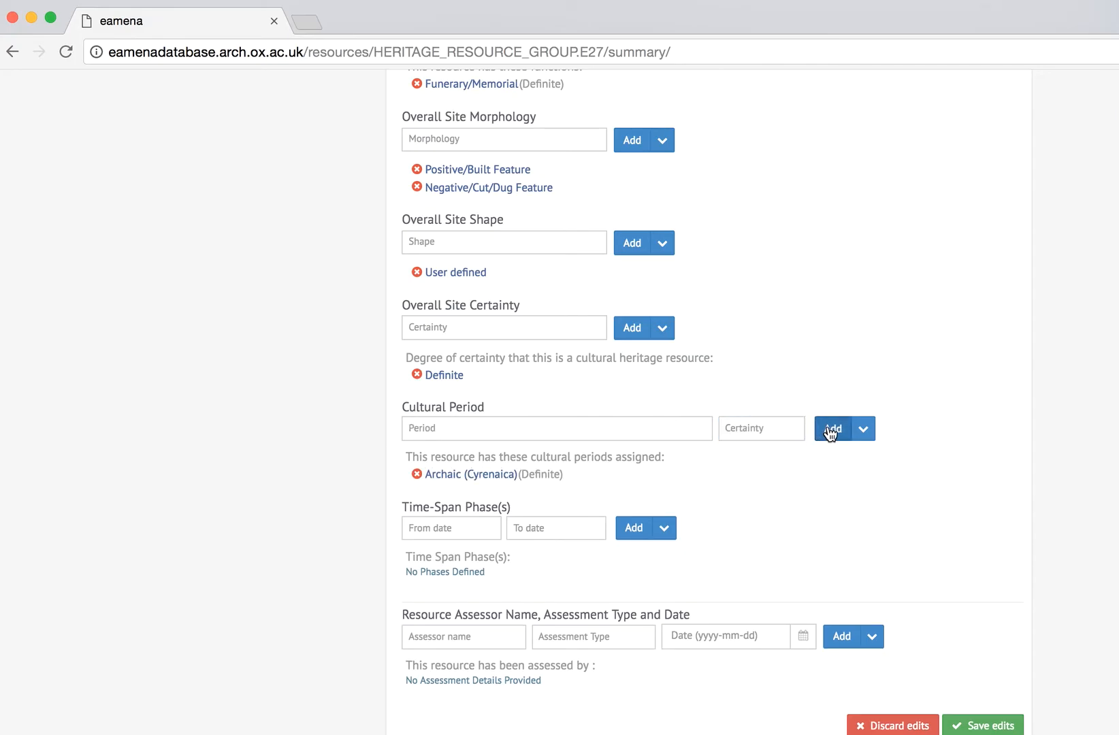
Add Late Roman (Cyrenaica) as a second cultural period with the certainty Definite
click(693, 427)
text(late )
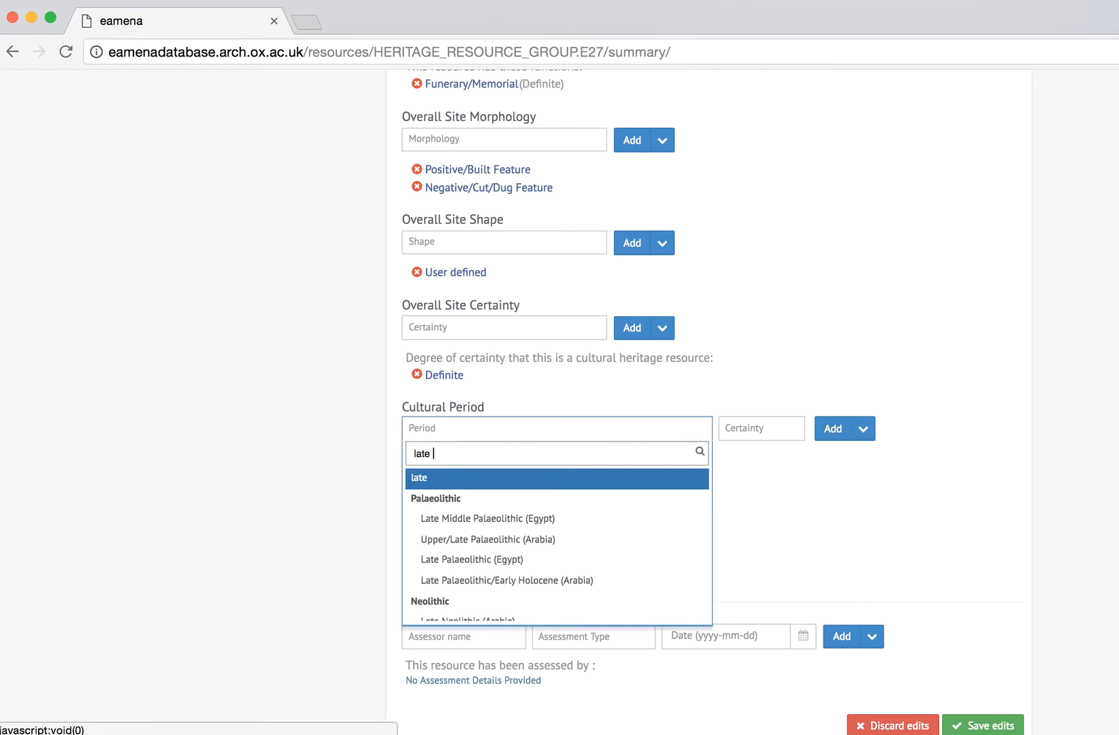
text(roman)
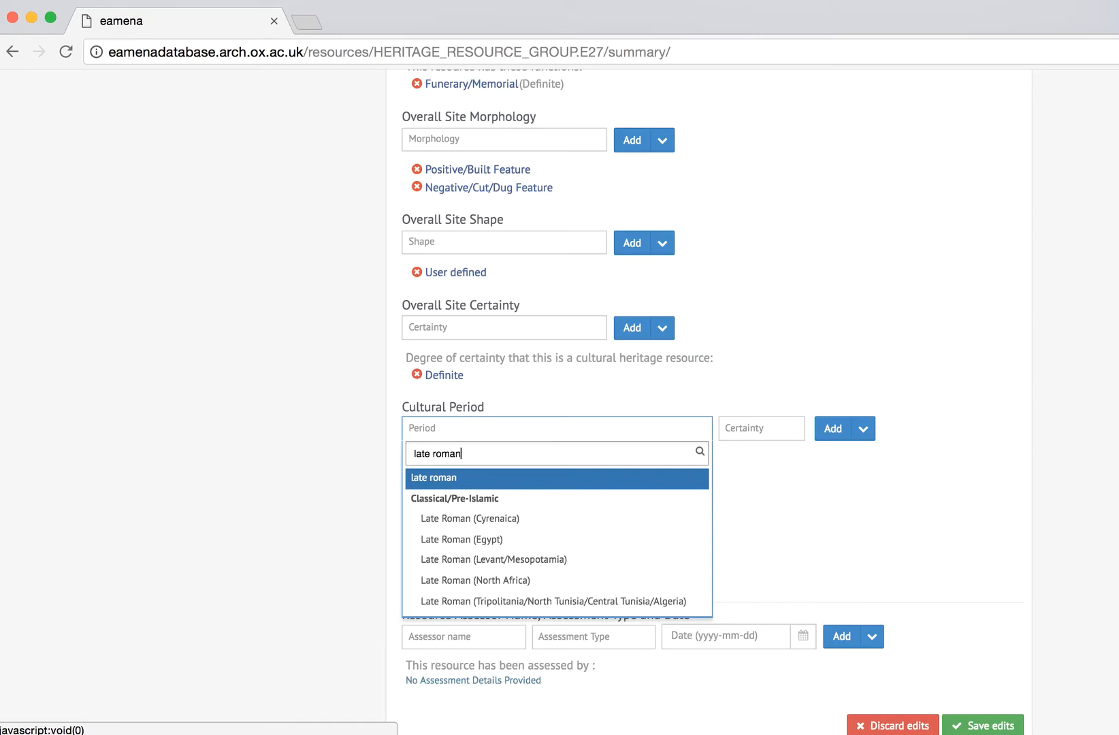
click(627, 524)
click(762, 434)
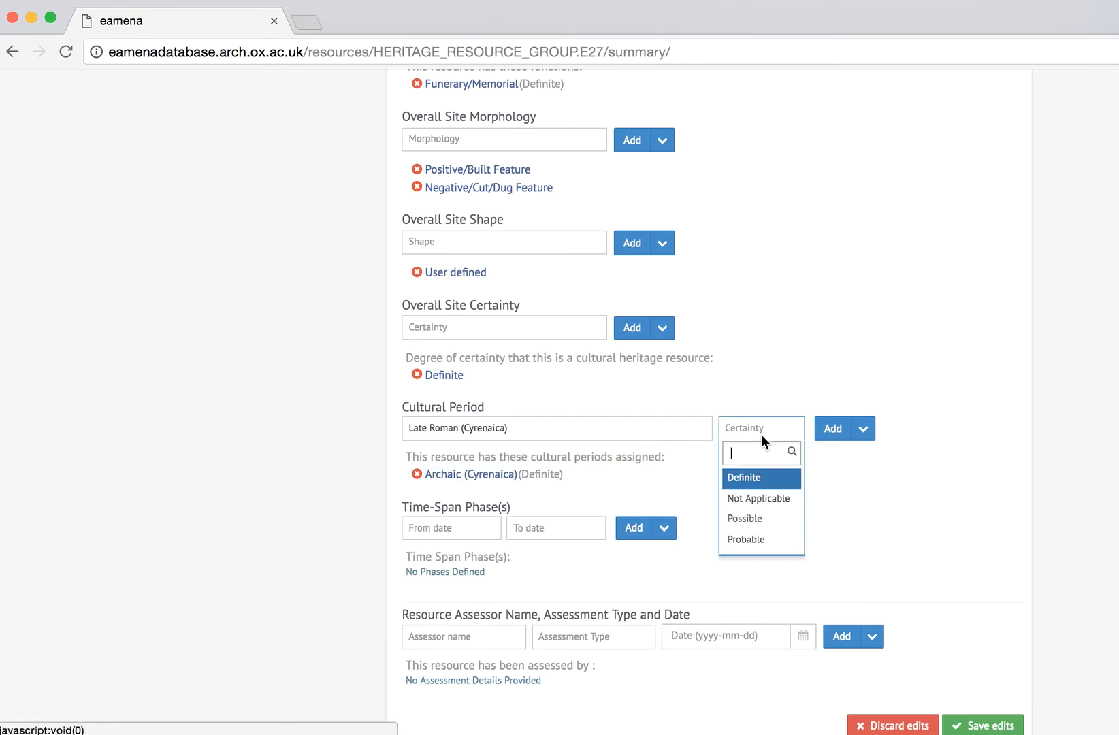
click(758, 479)
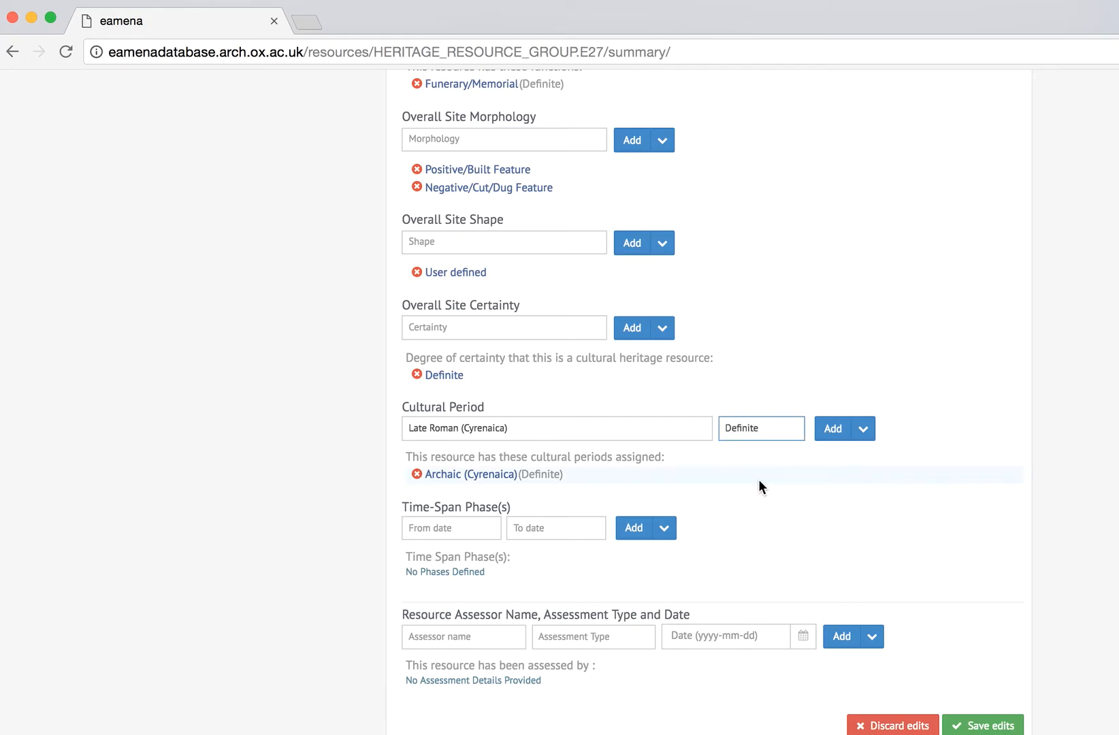
click(833, 434)
Add Roman Imperial (North Africa) as a third cultural period with the certainty Definite
click(630, 429)
text(roman)
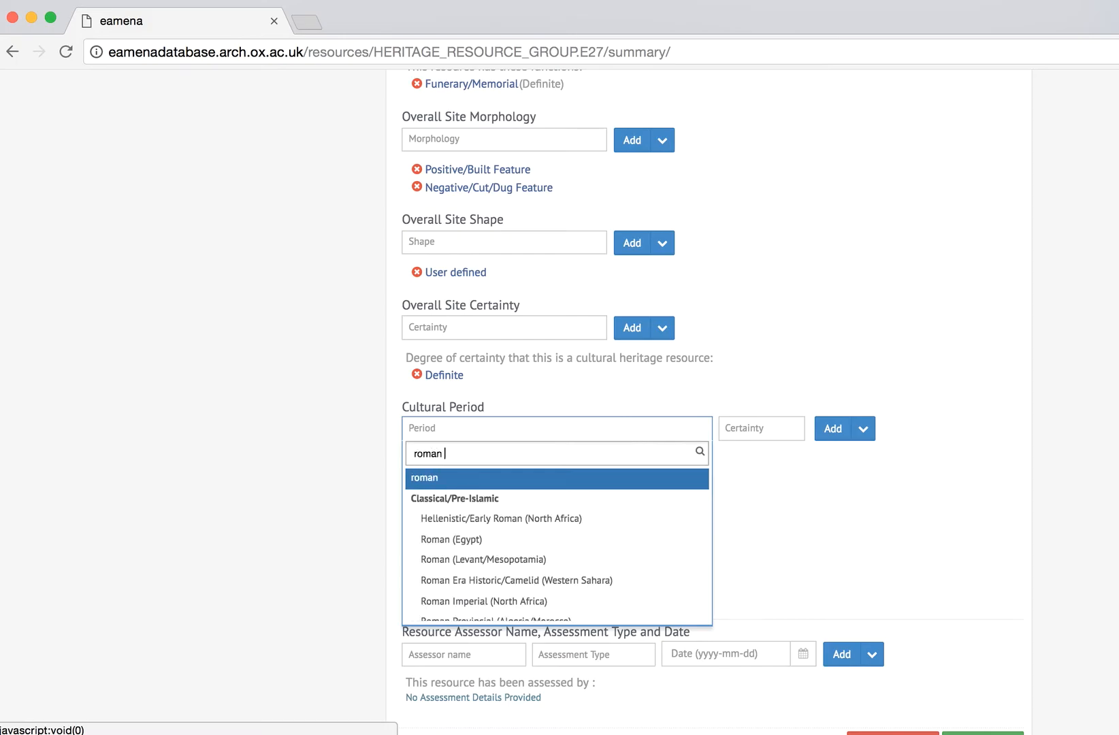
text( im)
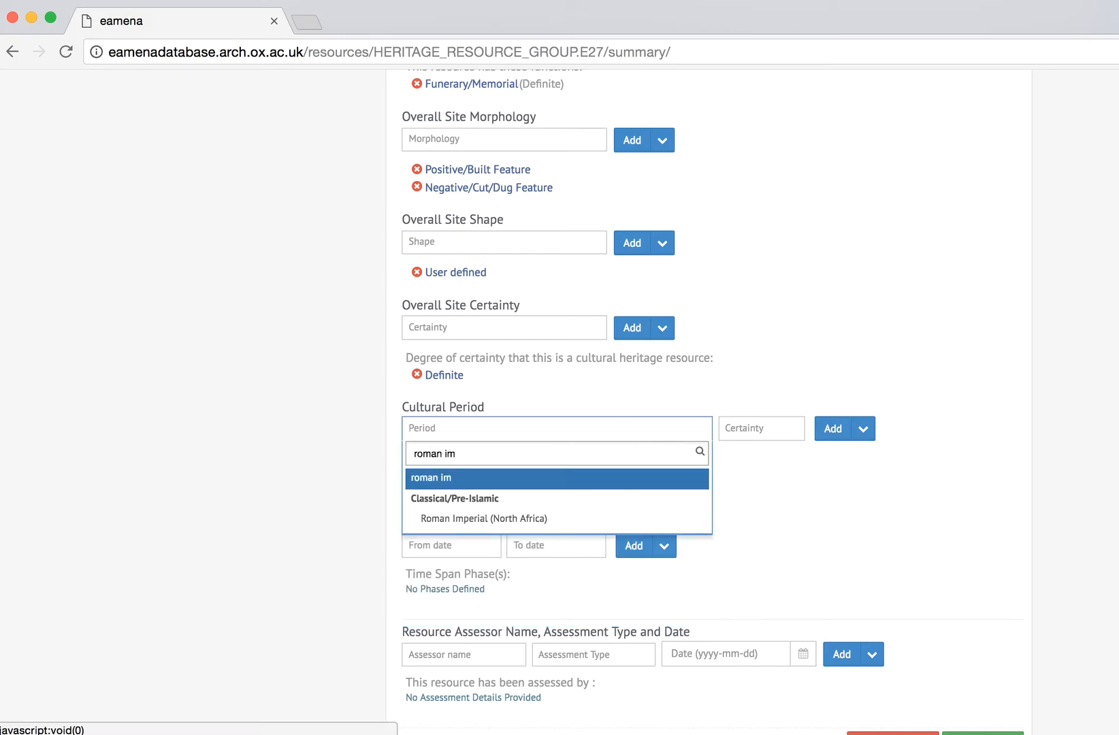
click(577, 519)
click(748, 427)
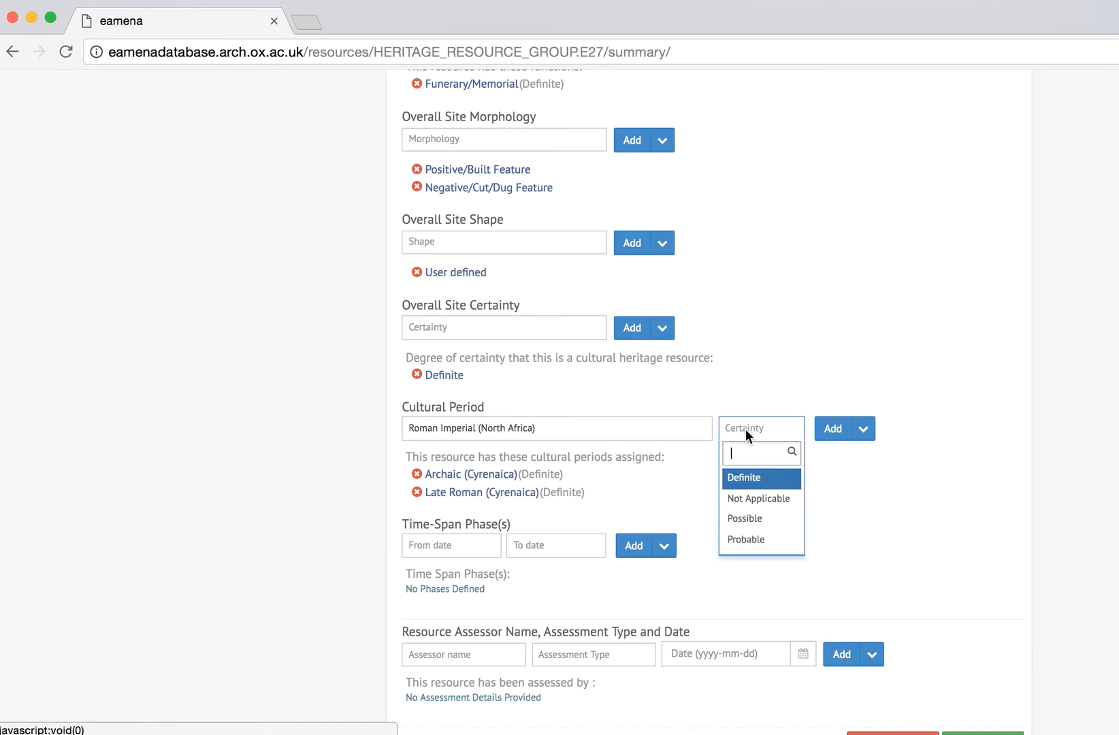
click(741, 475)
click(836, 428)
Add Classical (Cyrenaica) as a fourth cultural period with the certainty Definite
click(610, 429)
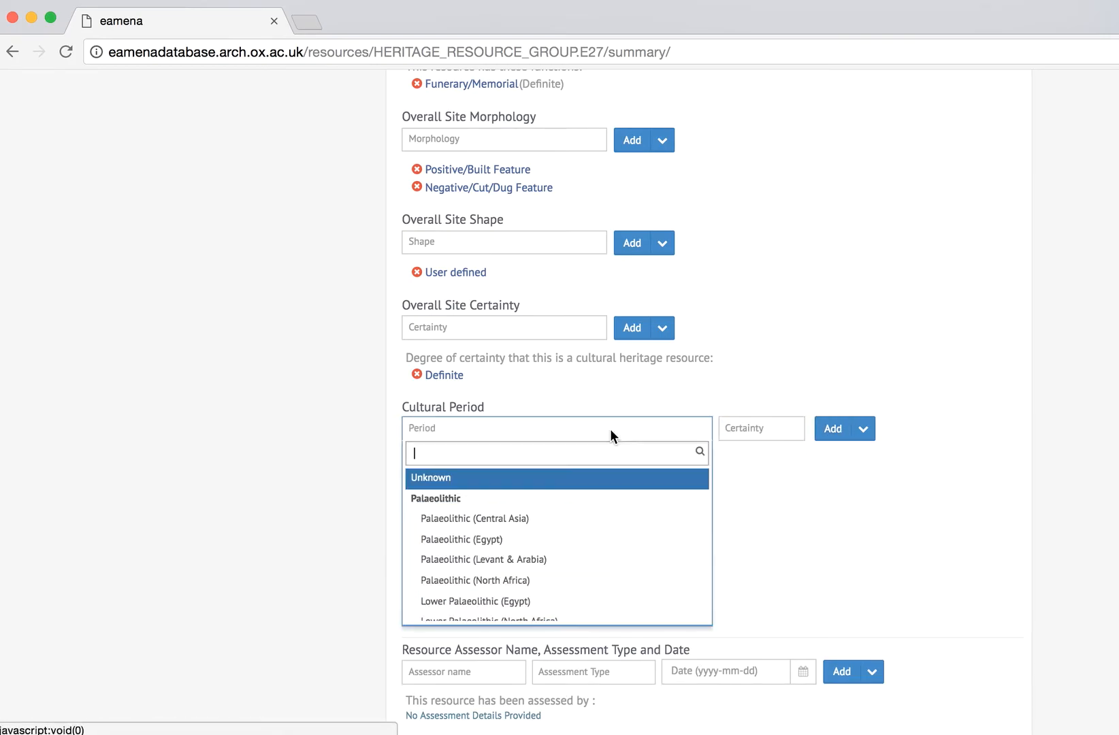
text(classical (Cyrenaica)
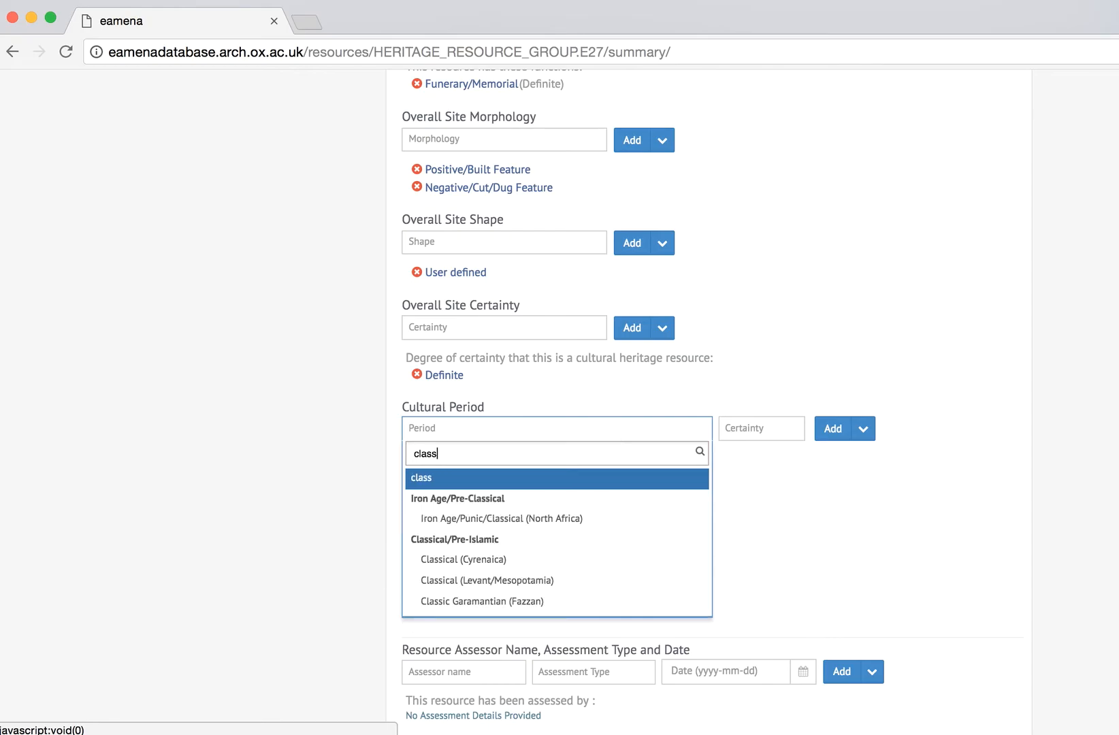
click(556, 561)
click(765, 429)
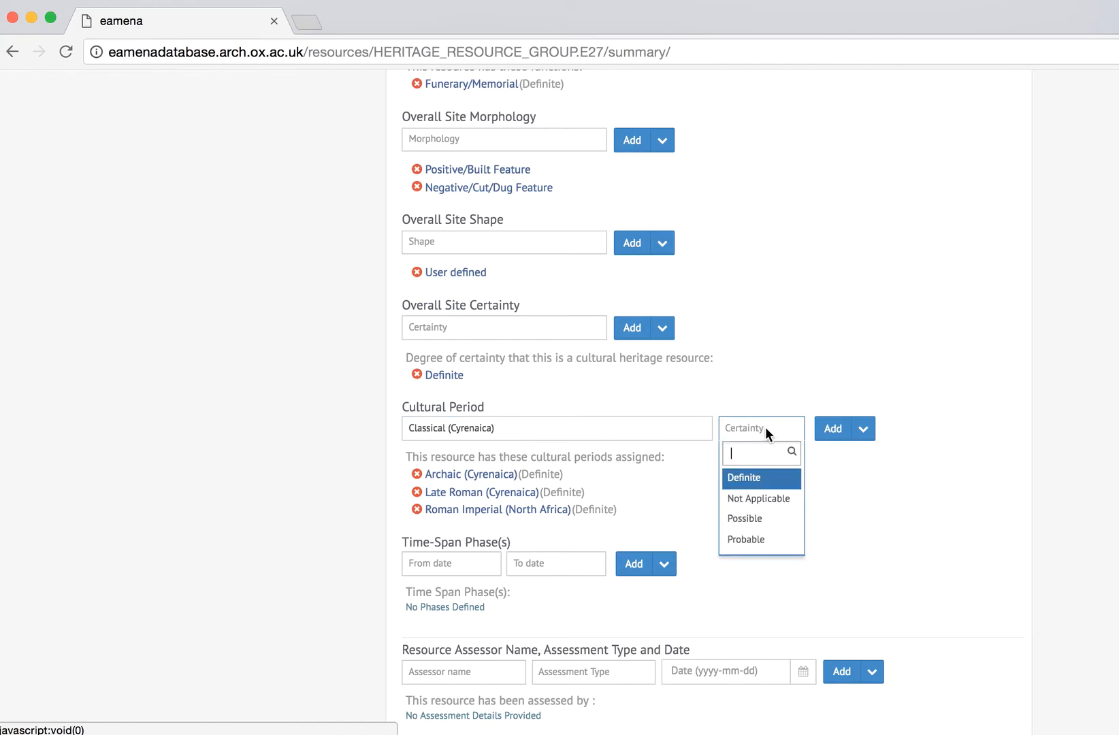
click(766, 476)
click(834, 432)
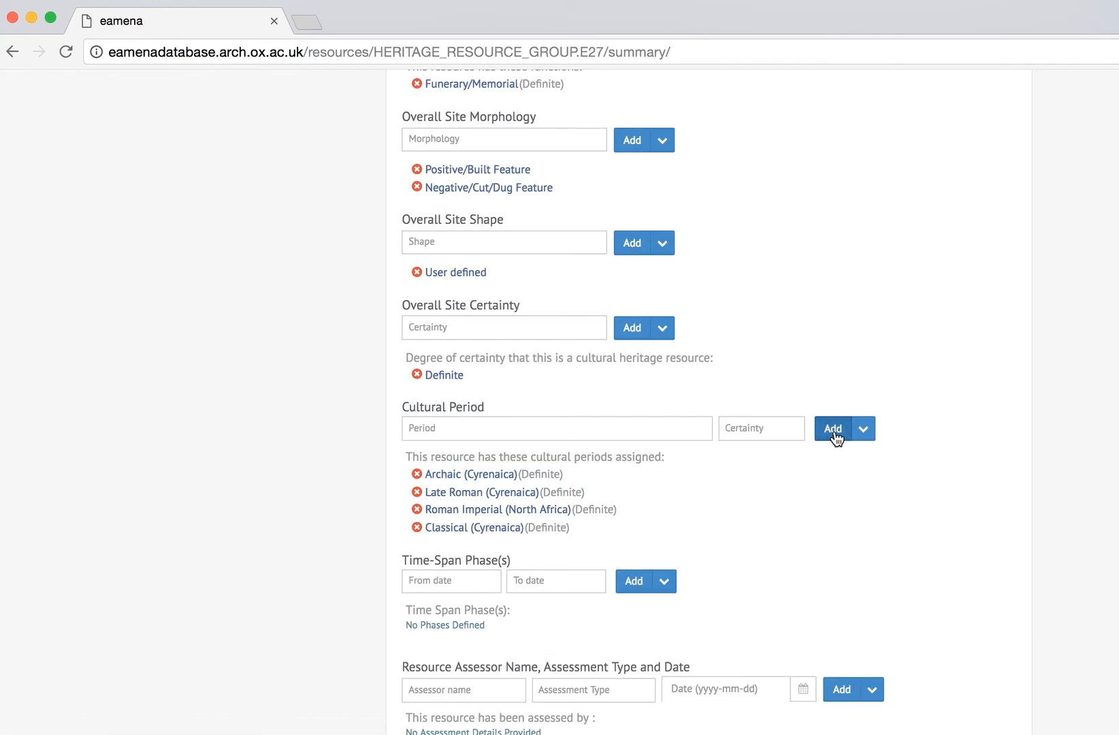
Add Byzantine (Cyrenaica) as a fifth cultural period with the certainty Definite
click(566, 427)
text(byza)
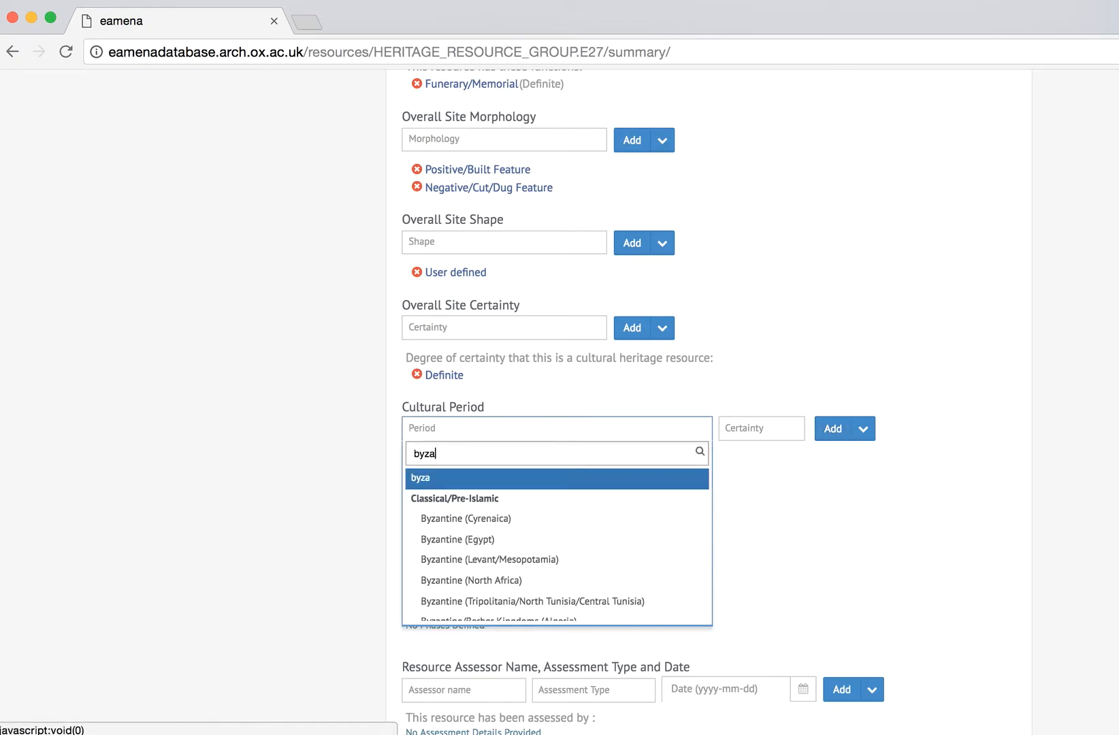
click(507, 519)
click(773, 429)
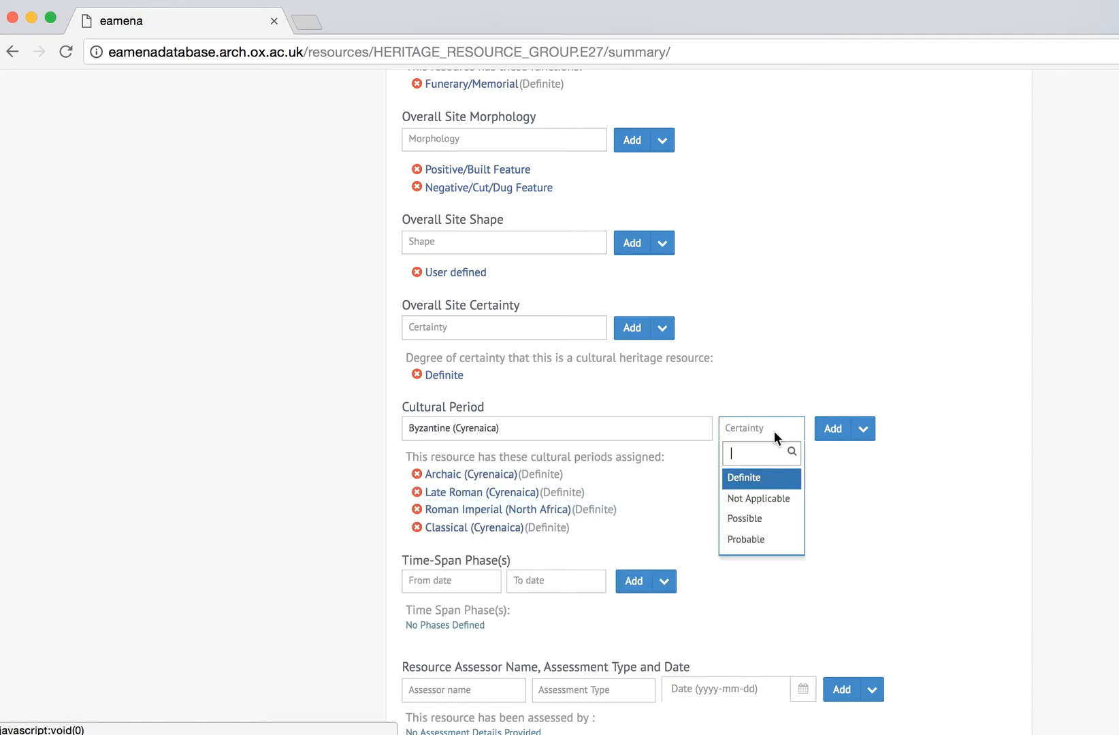
click(769, 477)
click(830, 428)
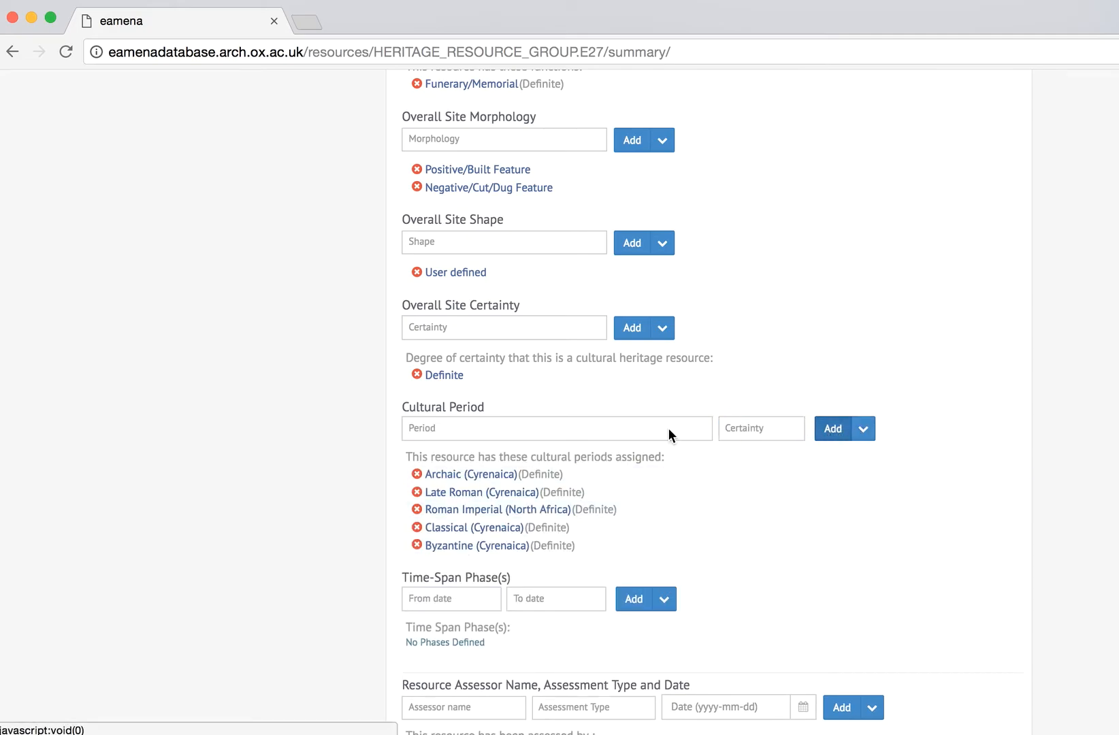
Add Hellenistic/Early Roman (North Africa) as a sixth cultural period with the certainty Definite
click(669, 428)
text(hell)
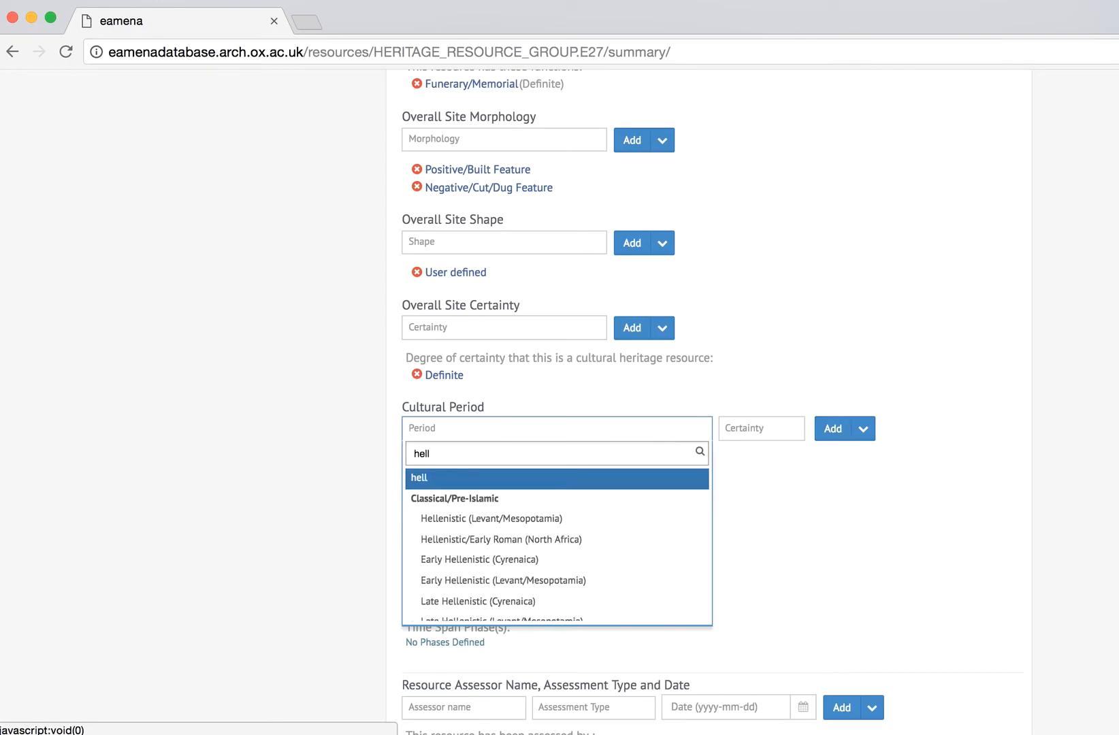
click(592, 540)
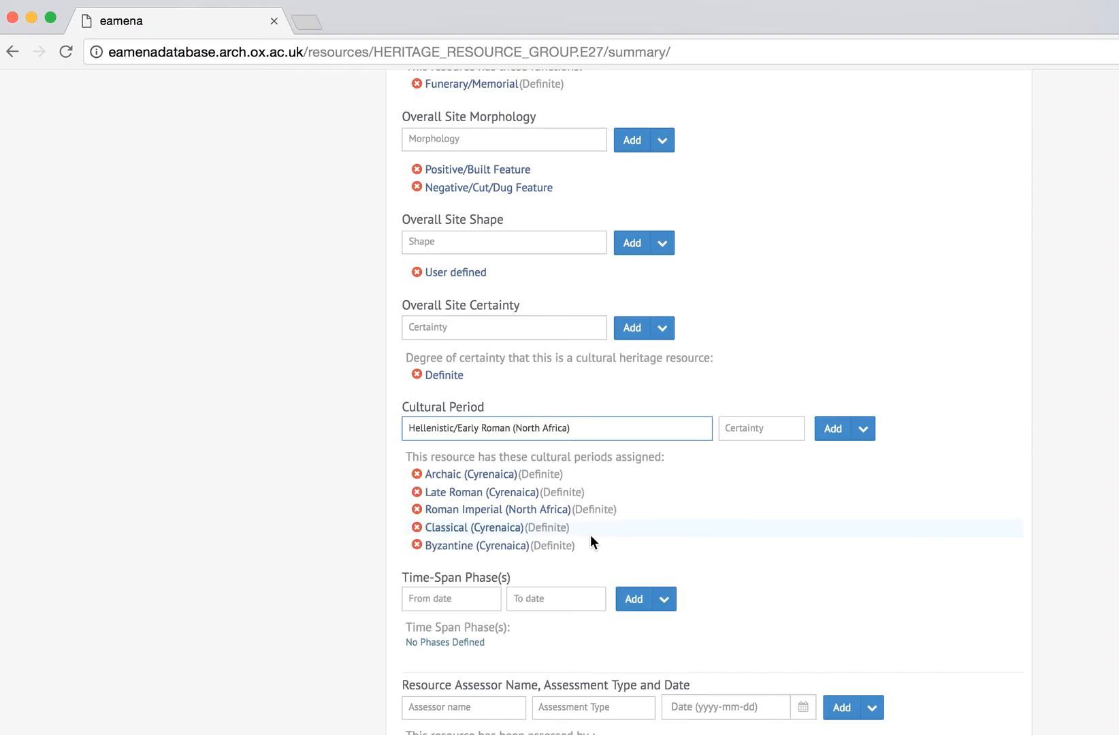
click(775, 430)
click(753, 478)
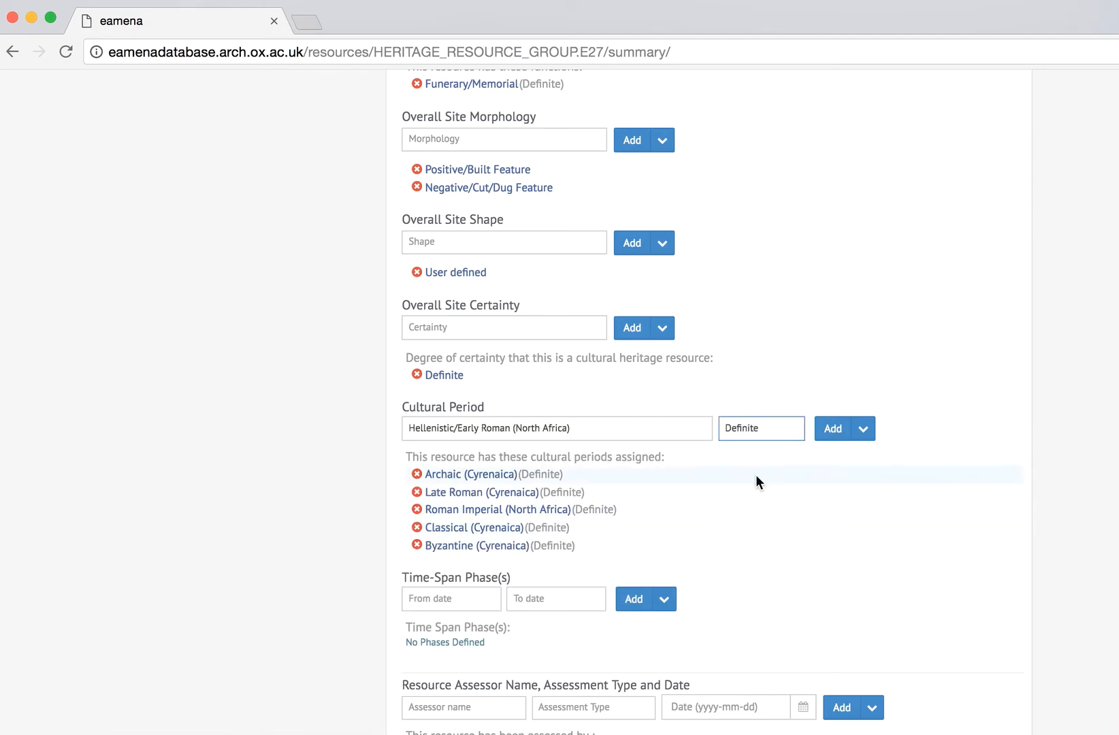
click(831, 430)
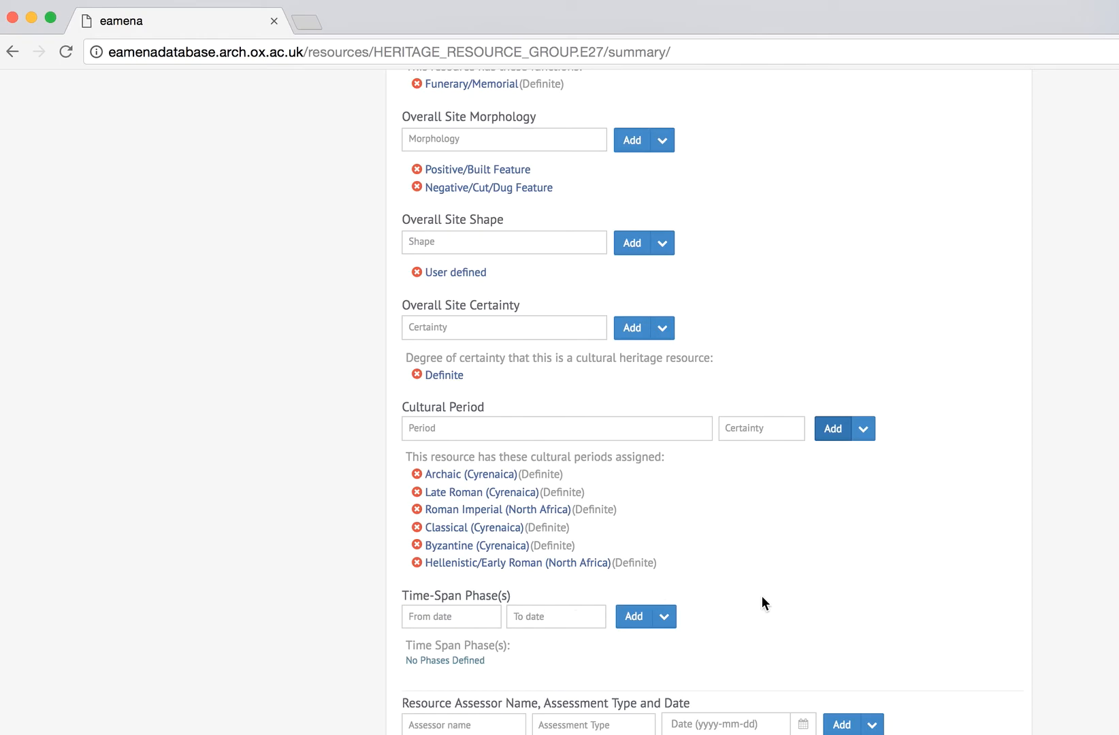
Choose the resource assessor's name and set the assessment type to Desk-based
scroll(762, 595, down, 4)
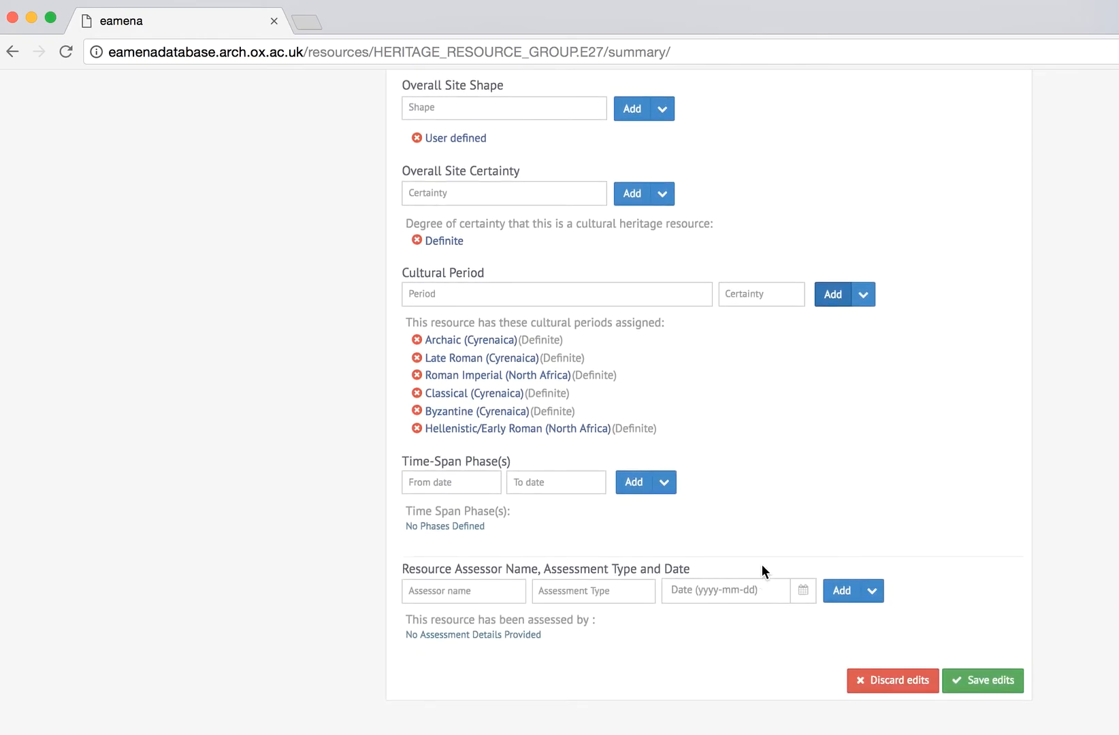
click(475, 599)
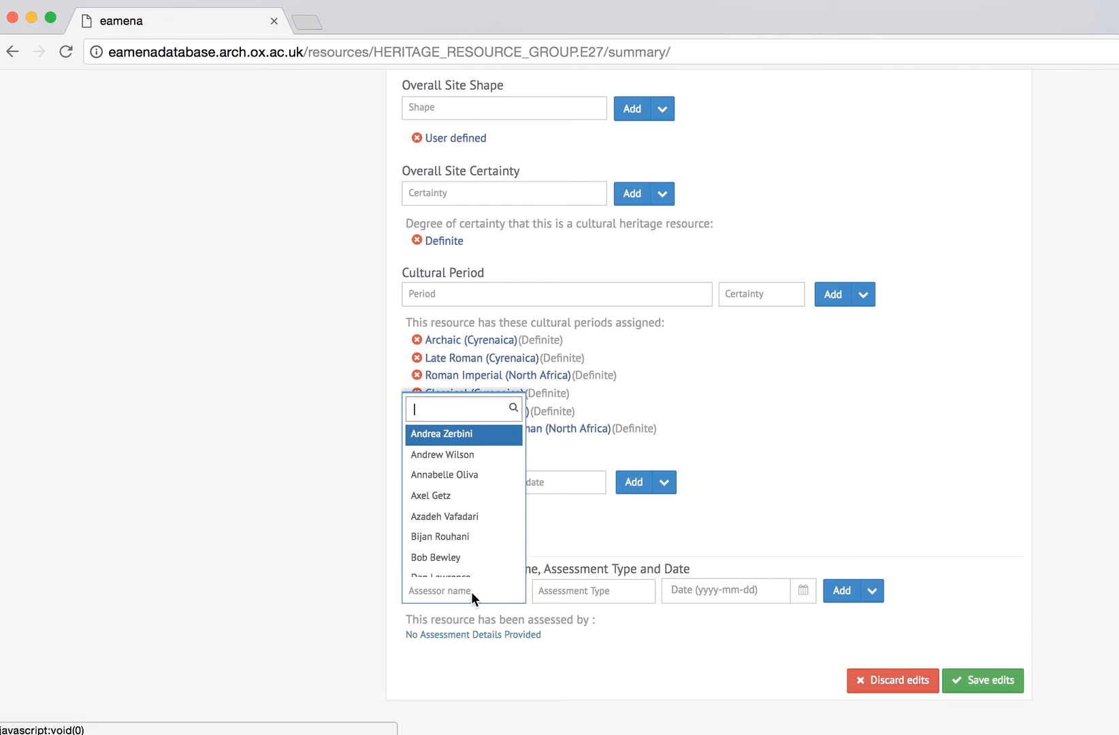
text(mi)
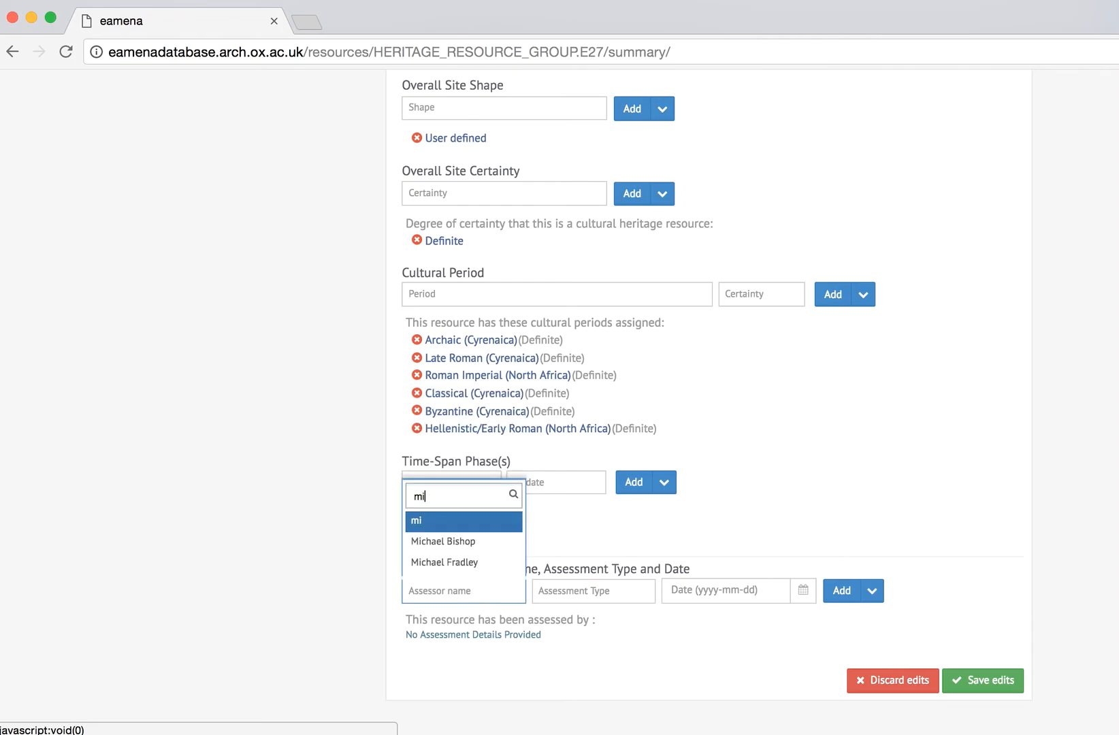
click(449, 563)
click(569, 592)
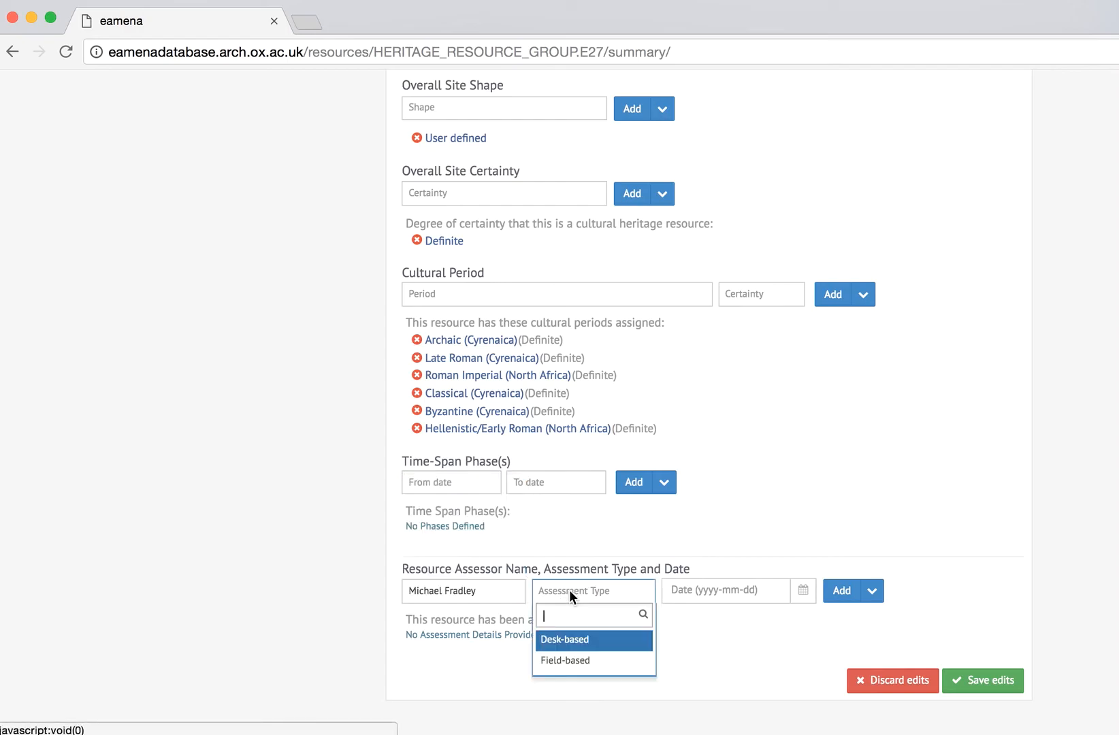
click(609, 640)
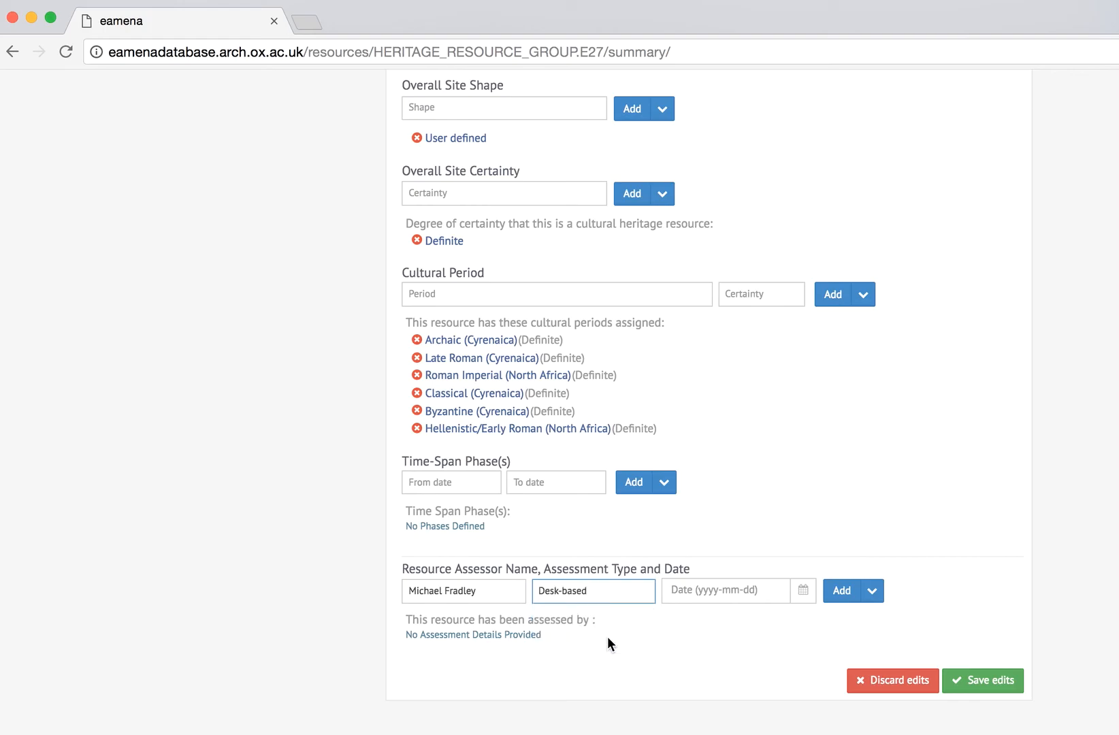
Set the assessment date to 2017-11-02 and add the assessment entry to the record
click(710, 586)
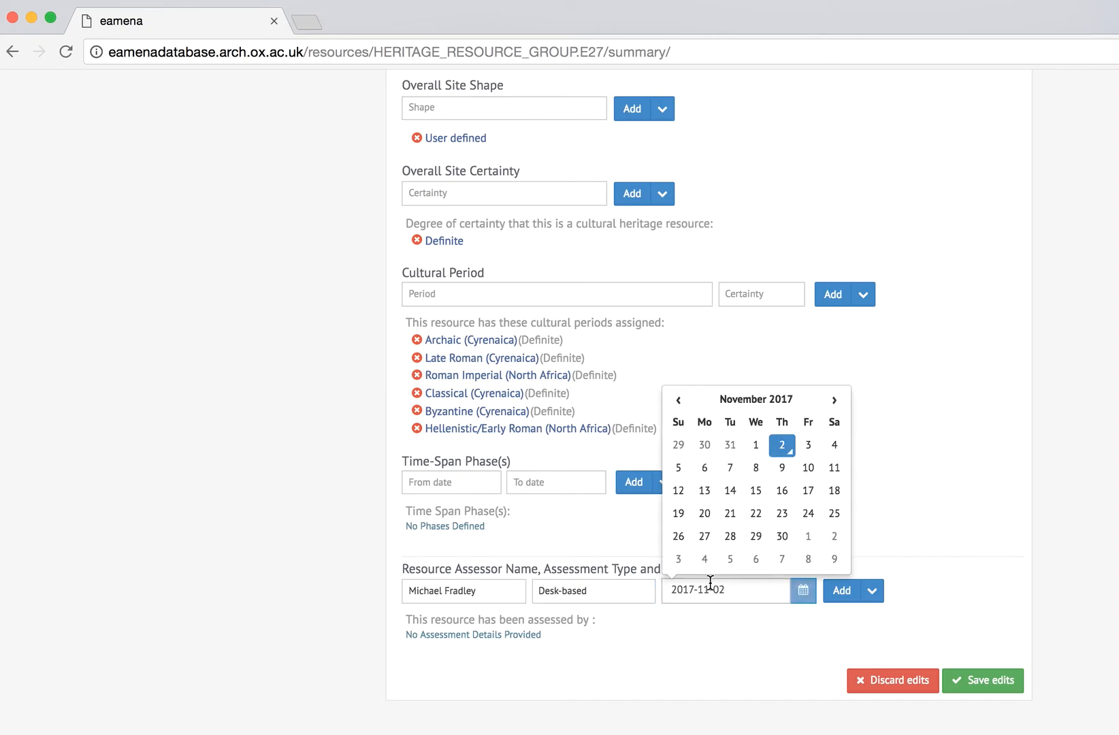
click(771, 396)
click(757, 420)
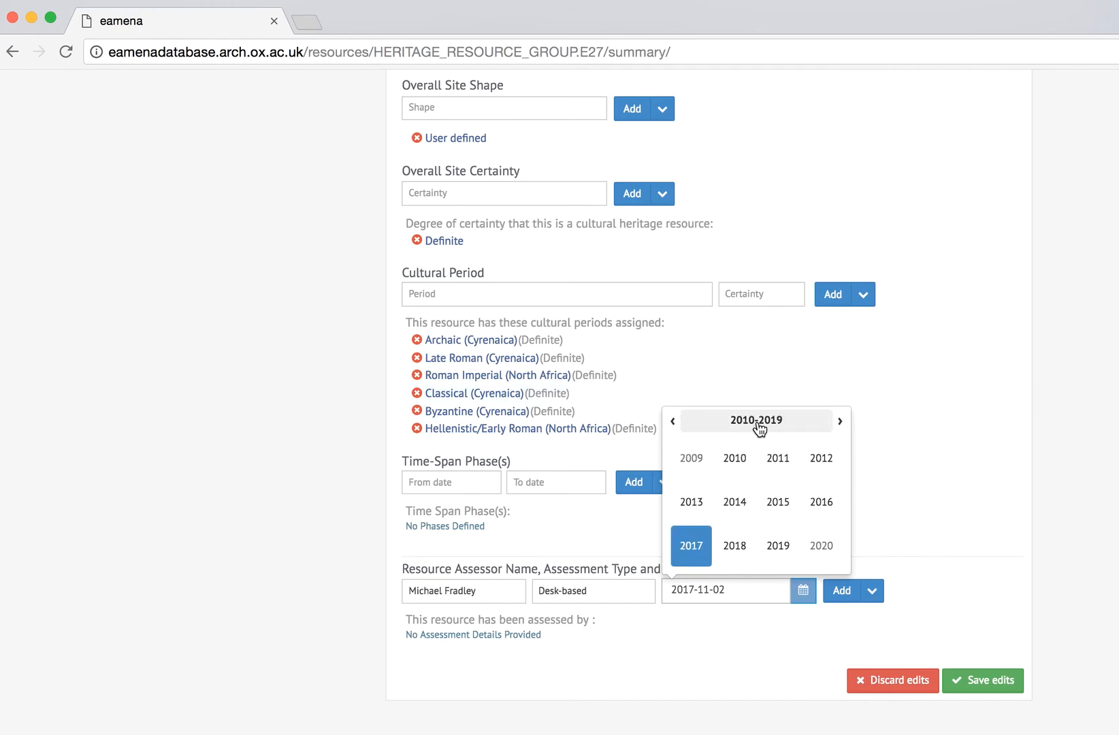
click(692, 544)
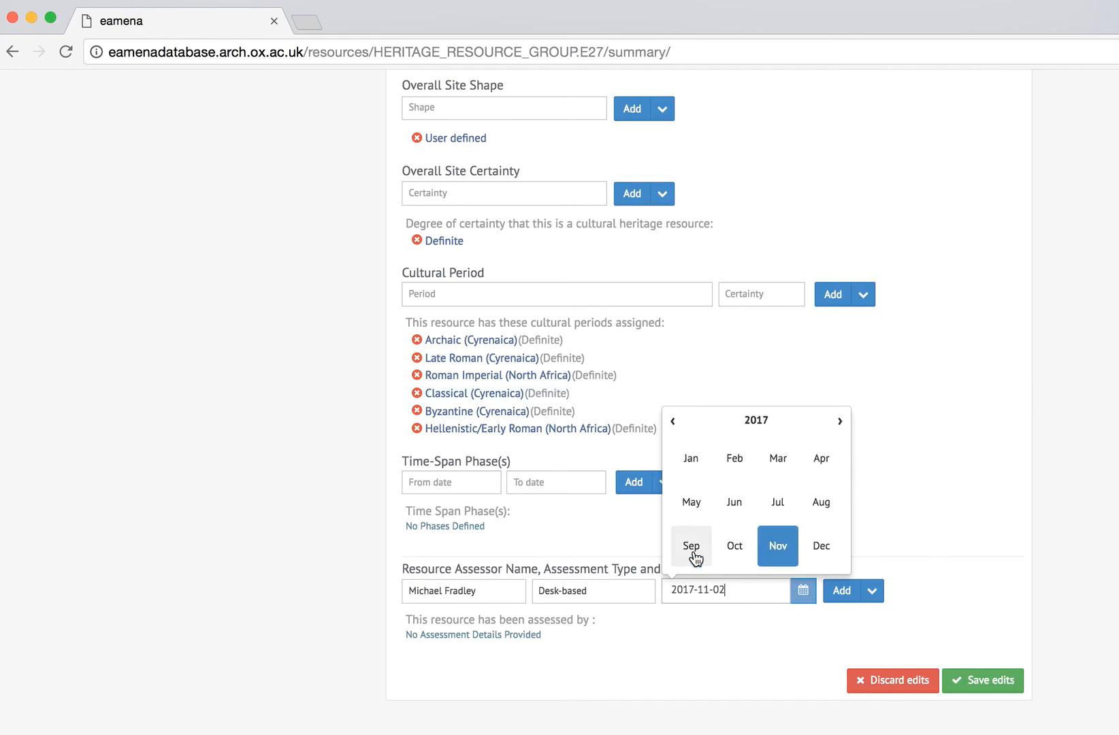
click(777, 547)
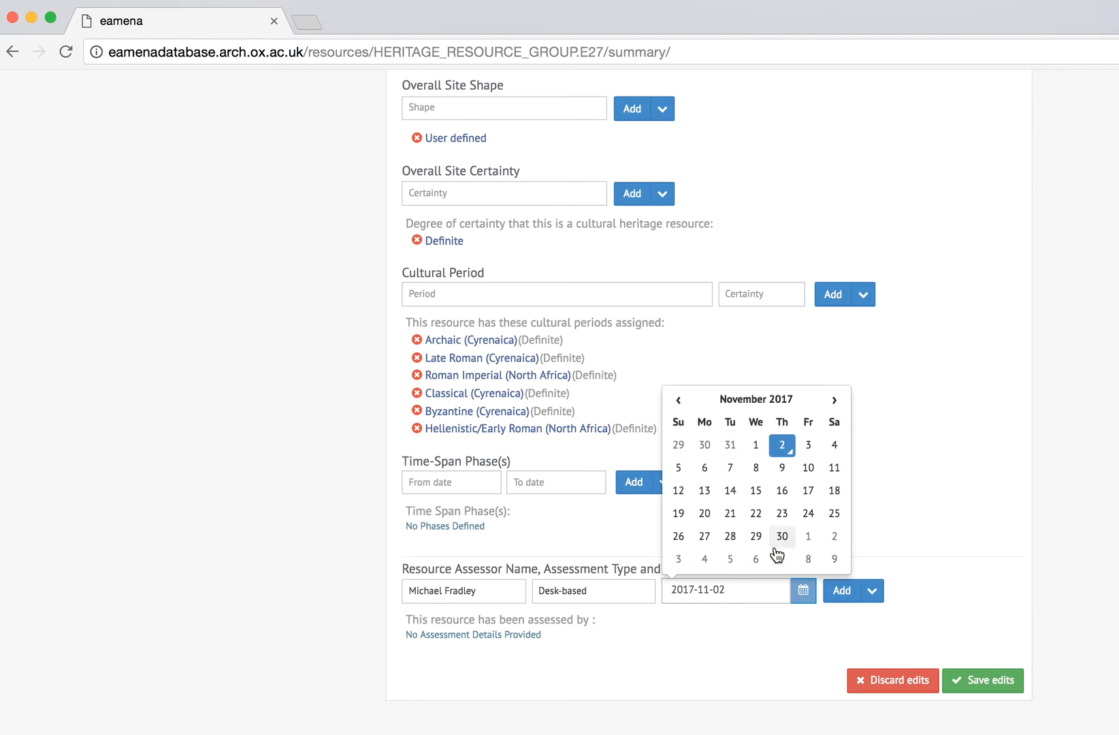
click(783, 447)
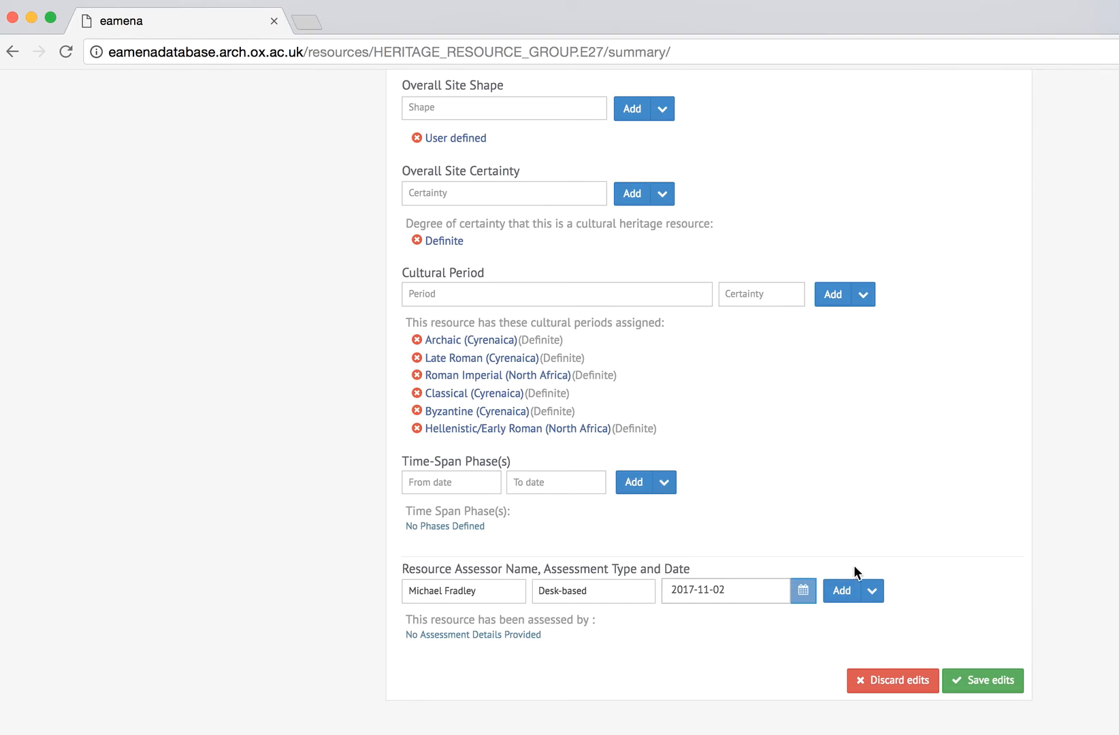
click(847, 597)
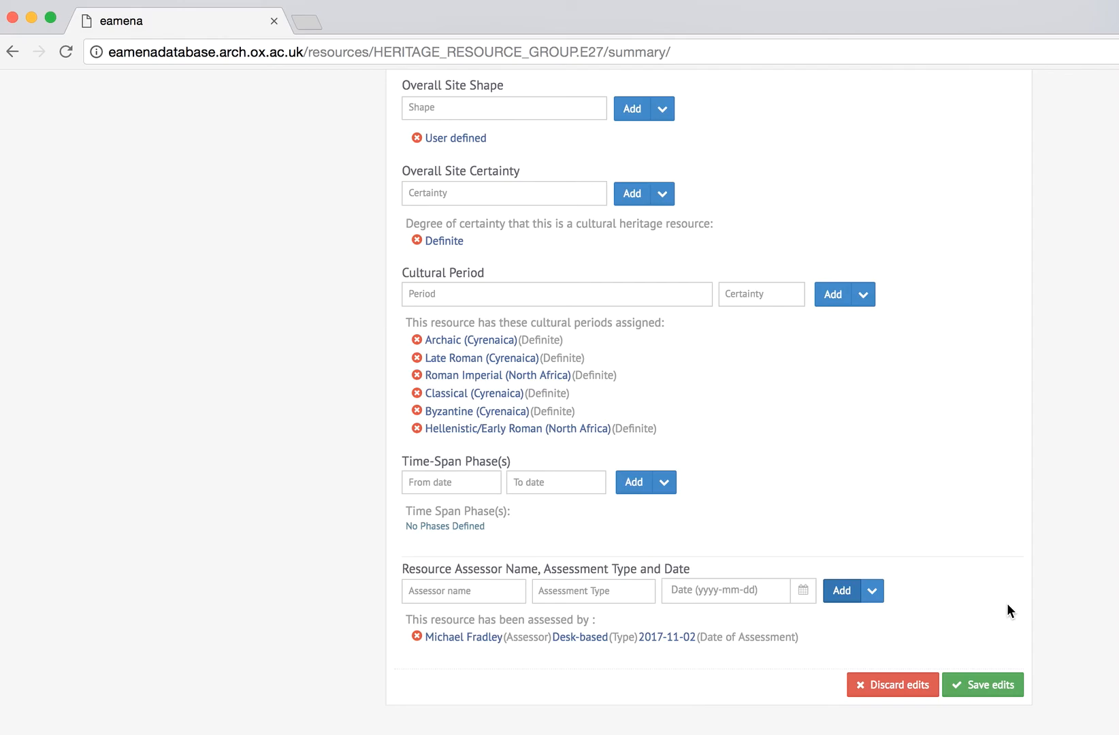
Save the Resource Summary edits and review the saved entries through the whole form
click(990, 688)
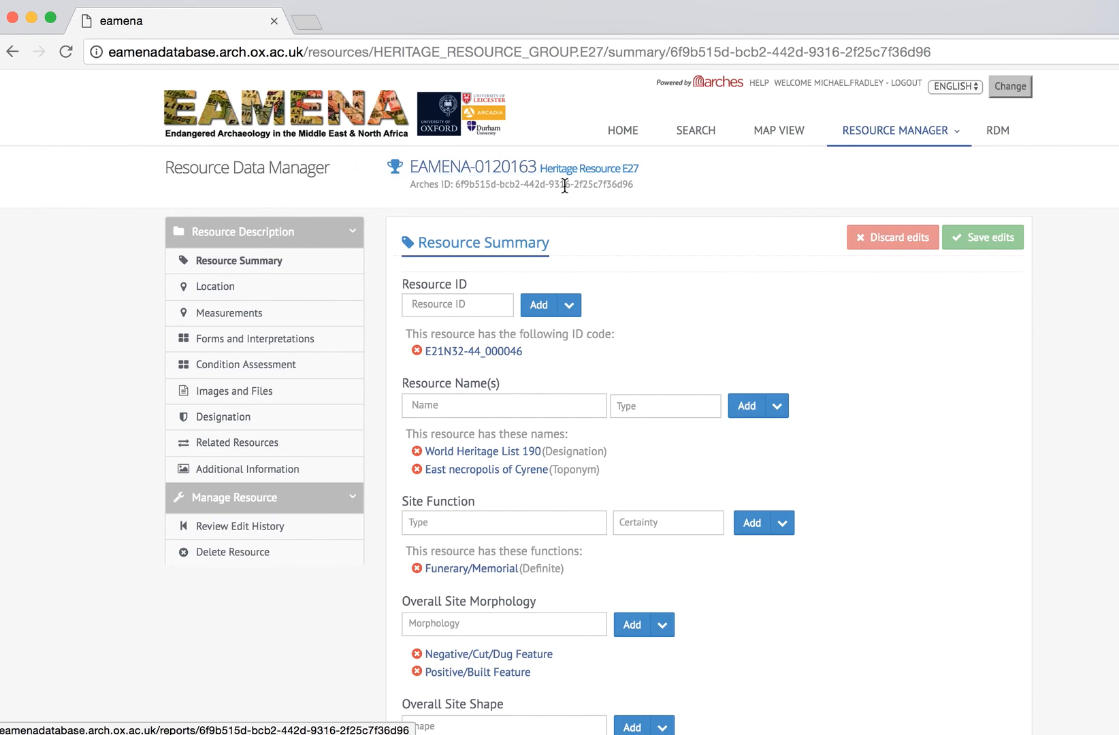
scroll(642, 216, down, 6)
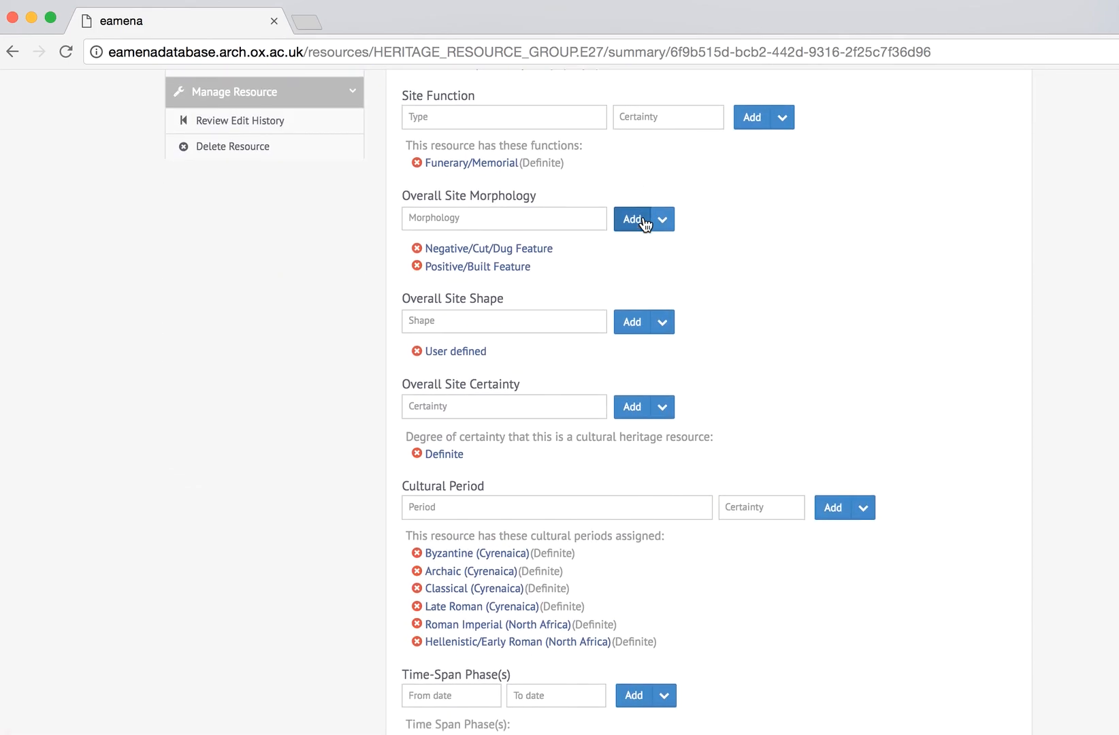
scroll(643, 215, down, 3)
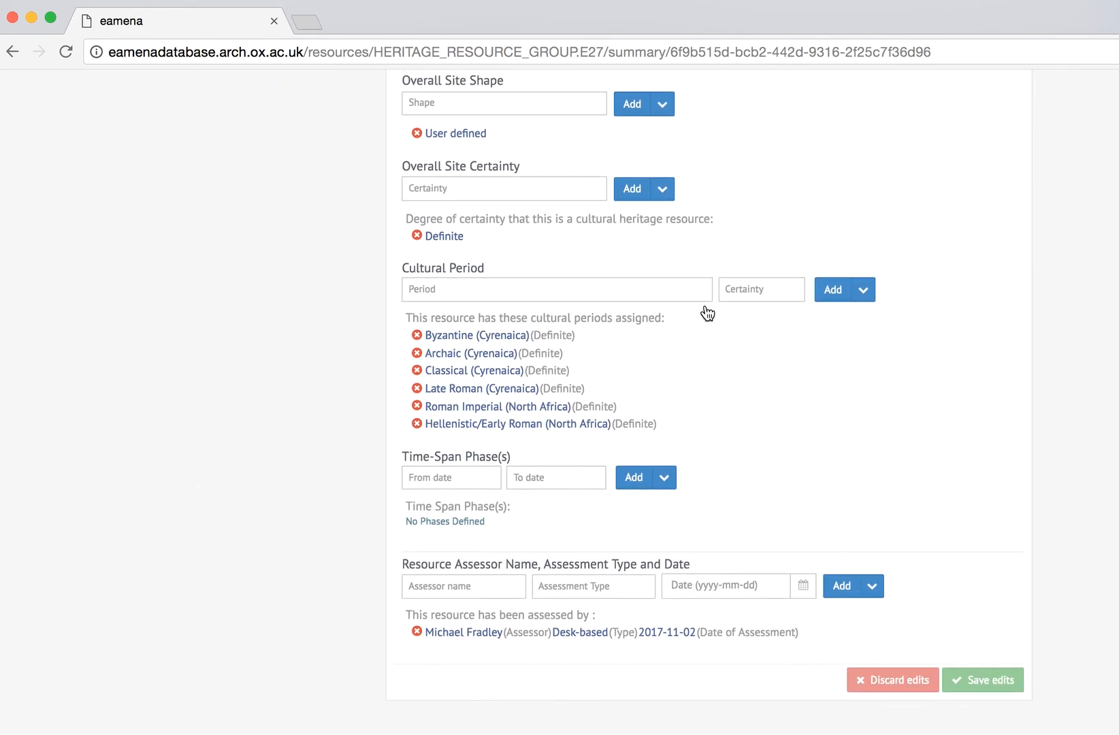
scroll(867, 504, up, 9)
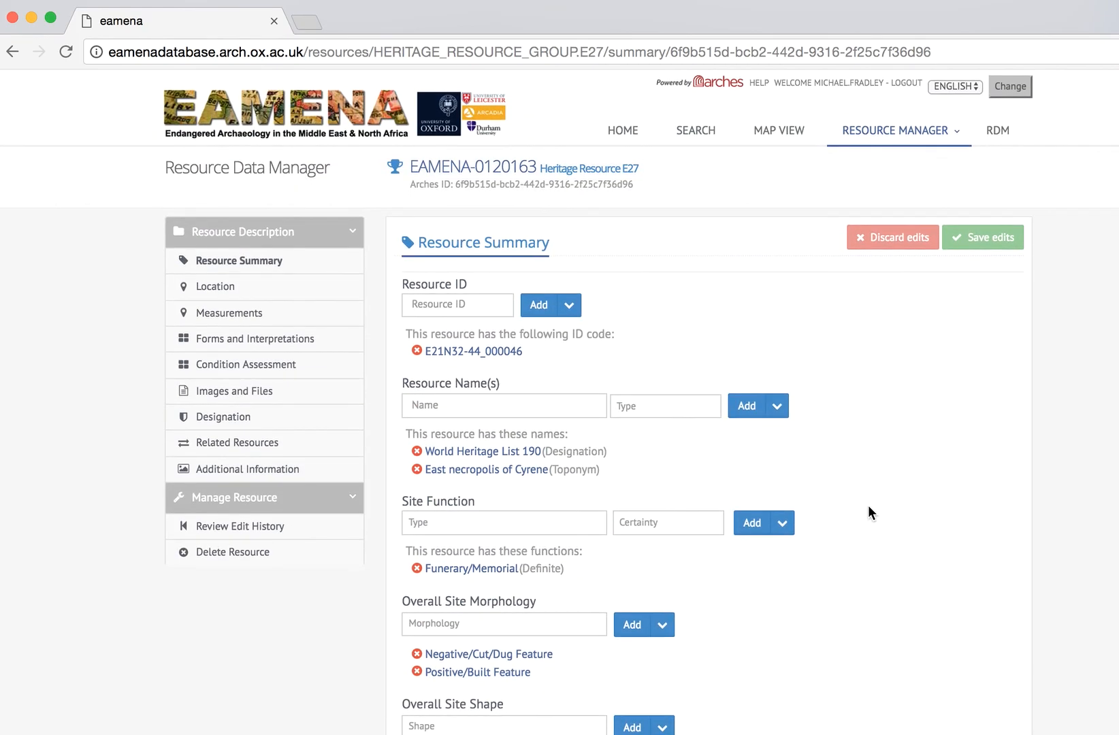
scroll(867, 505, down, 10)
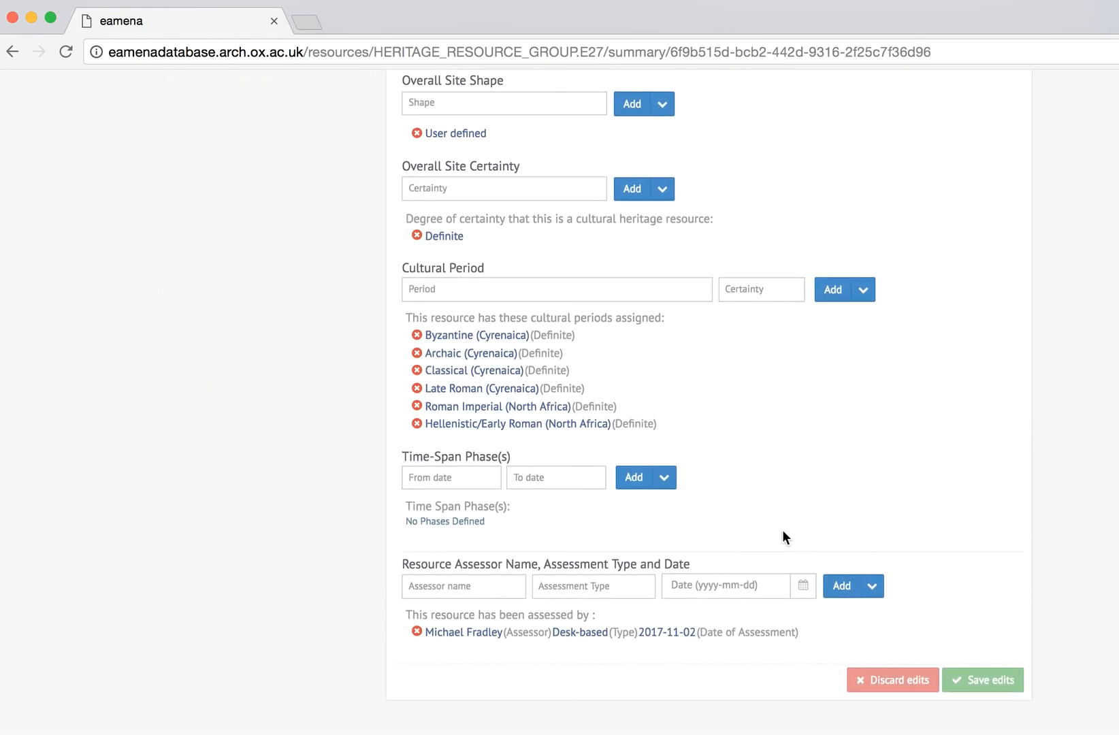
Reopen the saved assessment entry for editing and add it back to the record
click(559, 632)
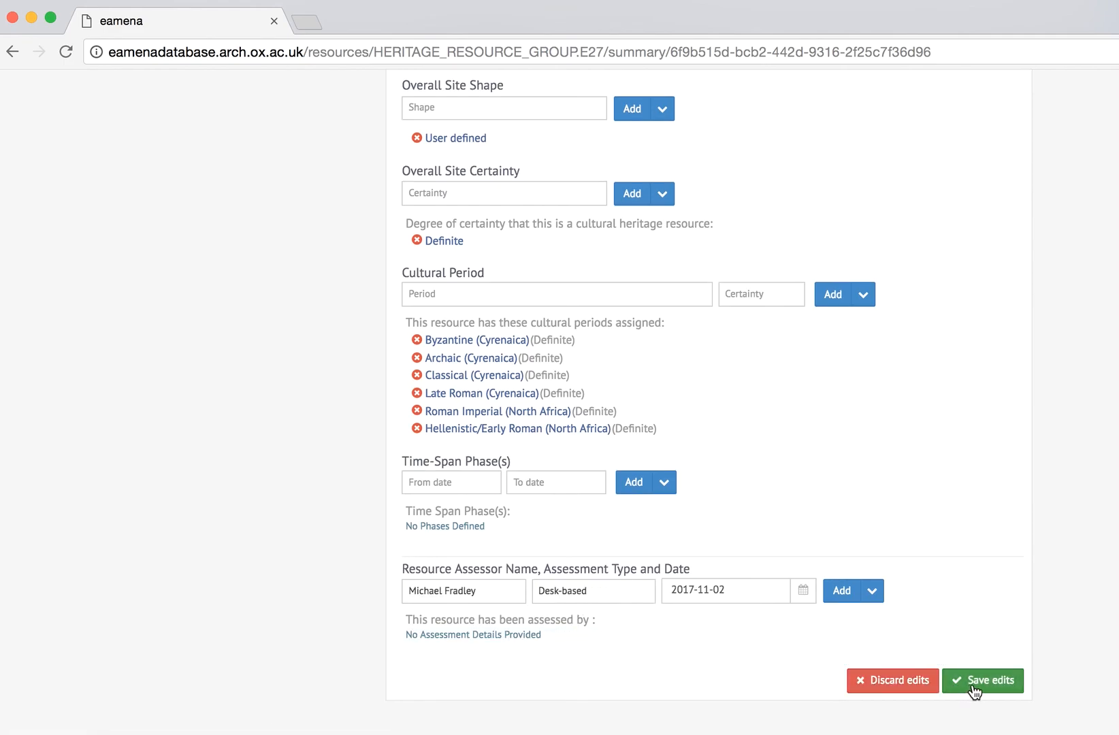
click(833, 591)
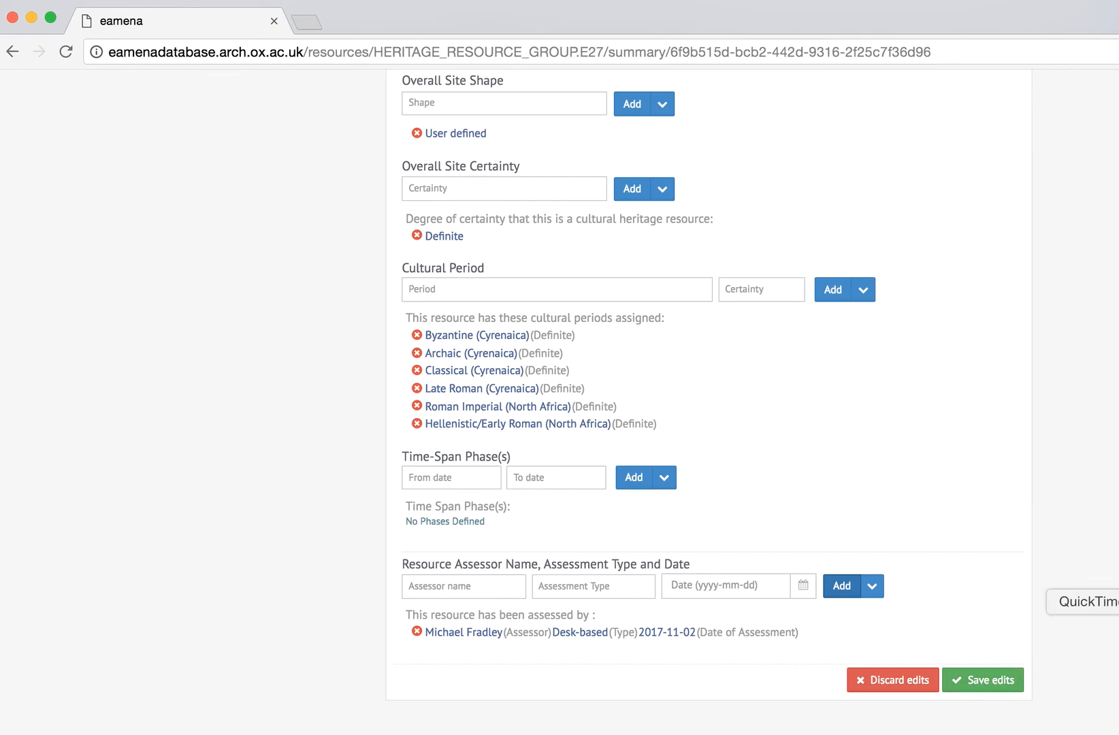
click(1118, 601)
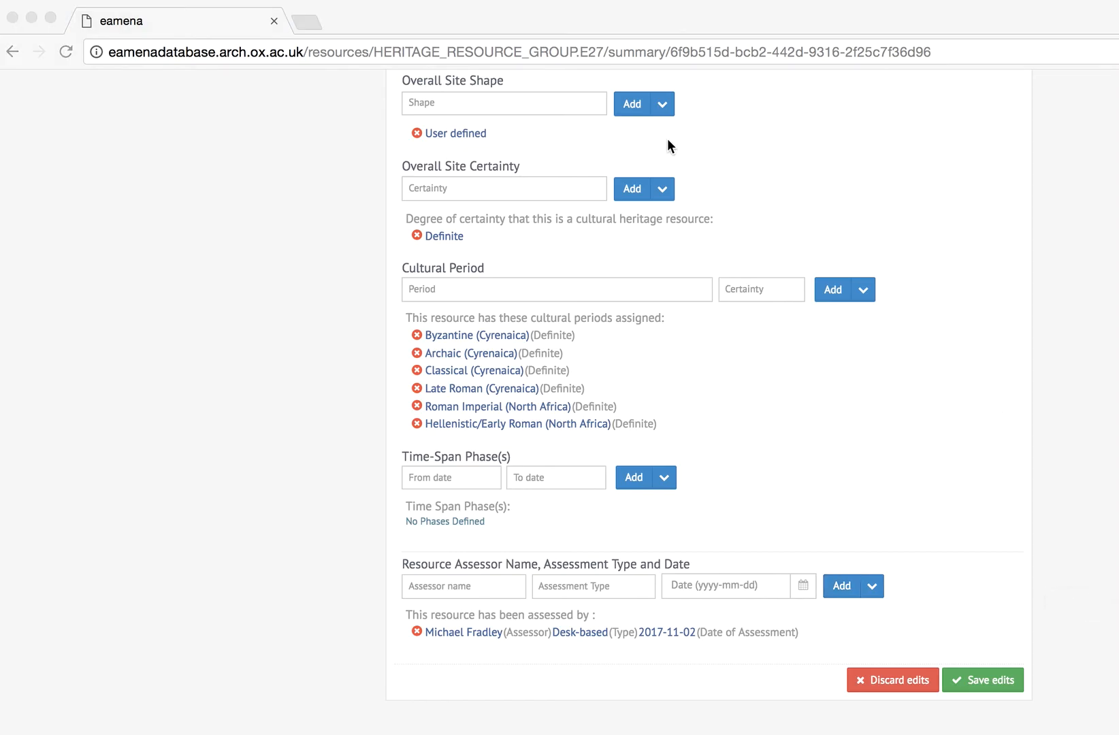